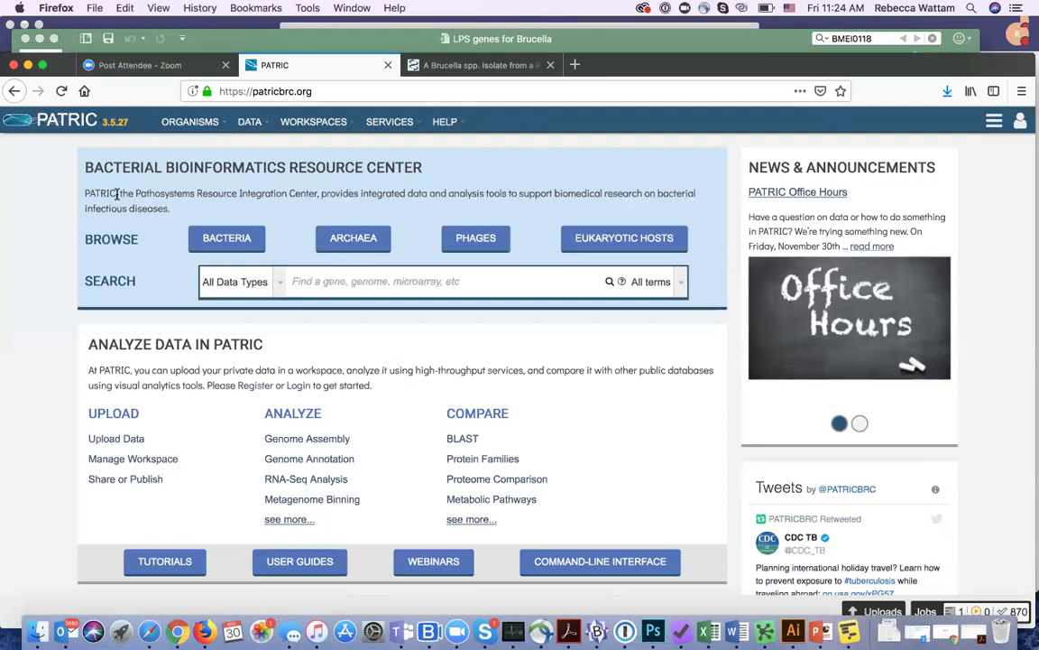
- Review the PubMed abstract on the Pac-Man frog Brucella isolate and the LPS genes for Brucella spreadsheet, then return to the PATRIC home page
{"action": "left_click", "coordinate": [490, 65]}
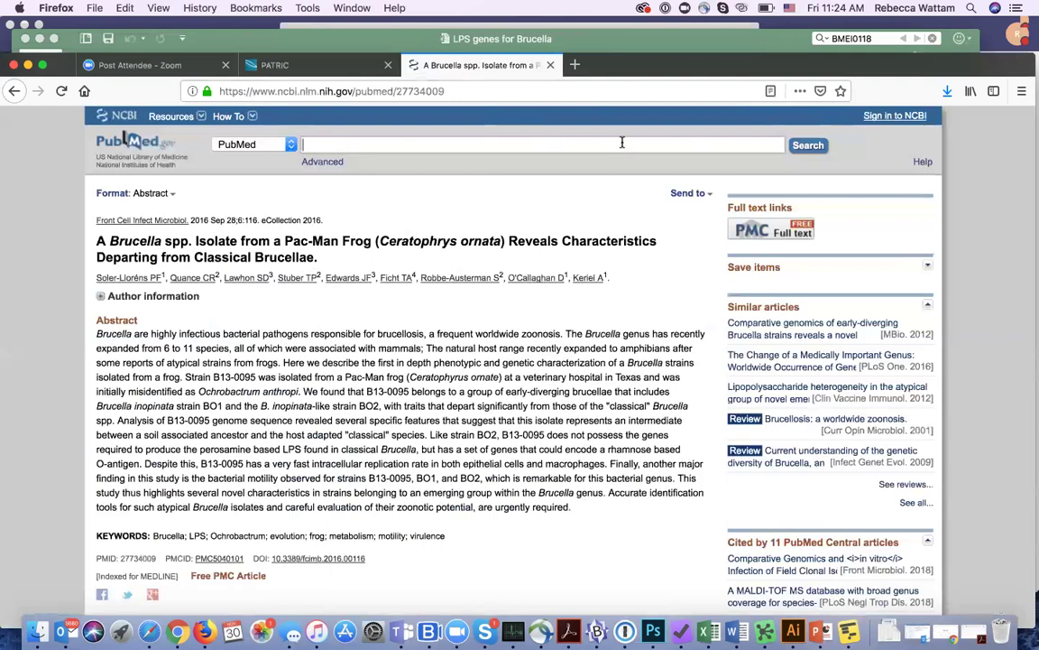
{"action": "left_click", "coordinate": [609, 36]}
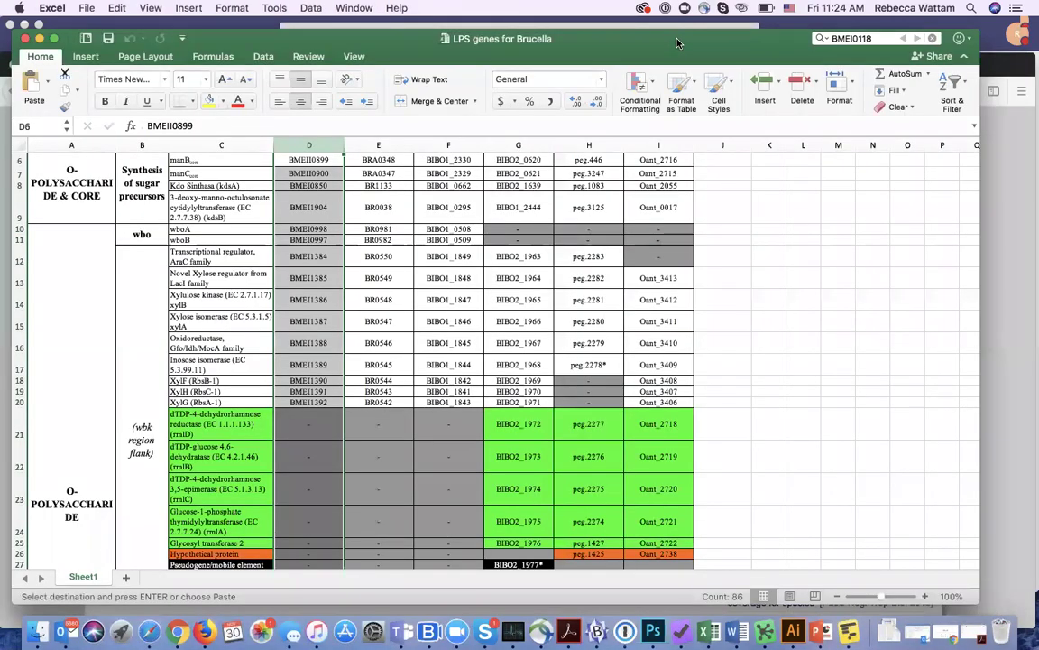
{"action": "scroll", "coordinate": [502, 242], "scroll_direction": "up", "scroll_amount": 3}
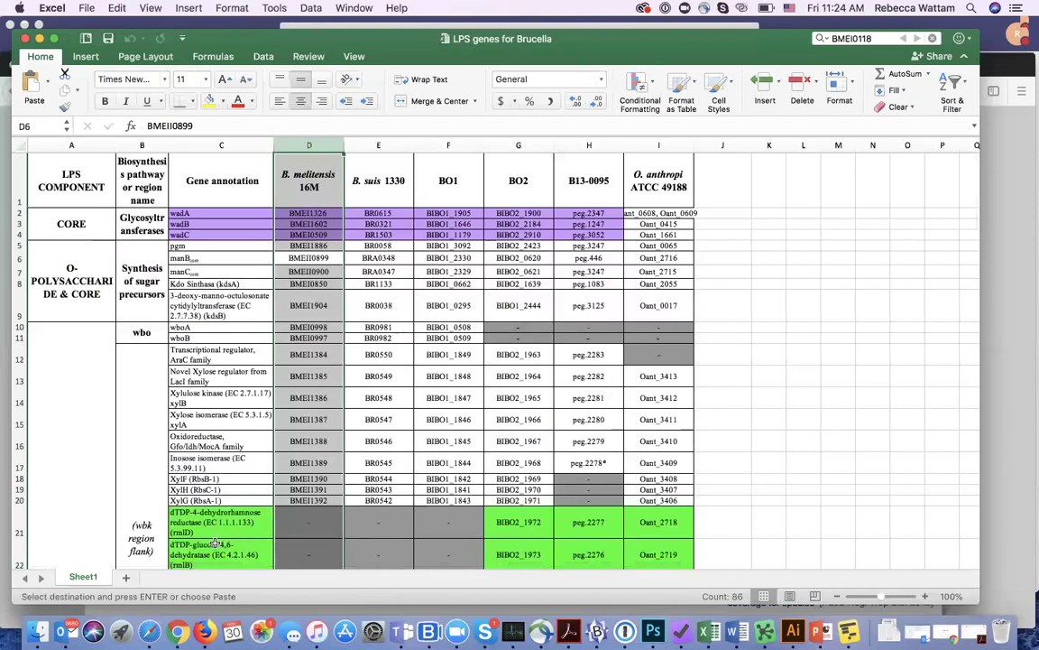
{"action": "left_click", "coordinate": [209, 631]}
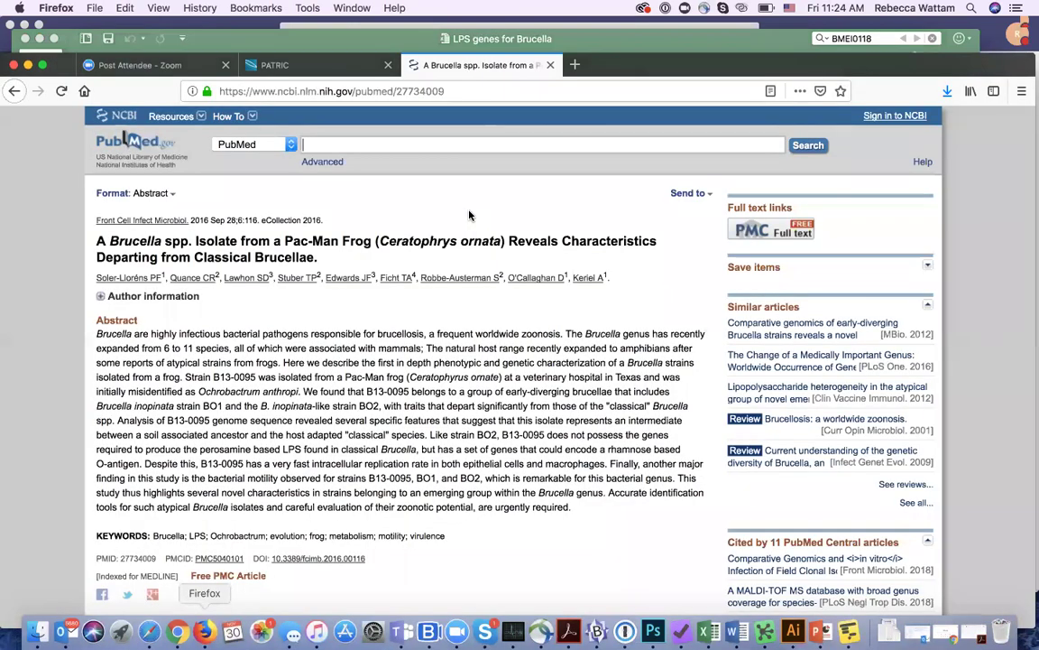
{"action": "left_click", "coordinate": [313, 67]}
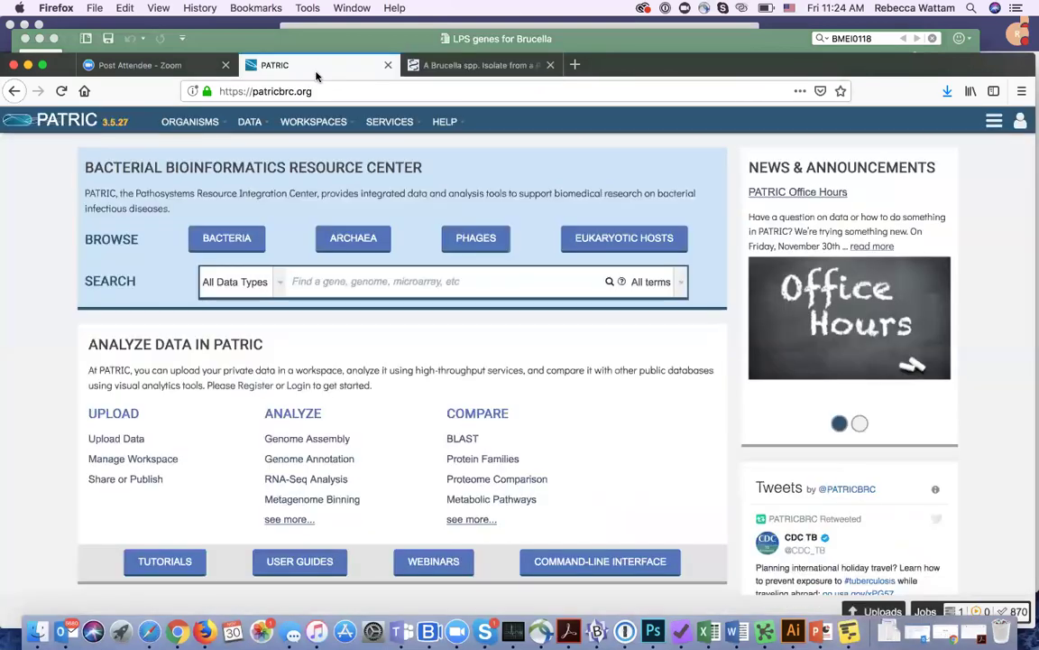
- Open the Feature Groups folder in the PATRIC workspace and sort the groups by creation date, newest first
{"action": "left_click", "coordinate": [322, 125]}
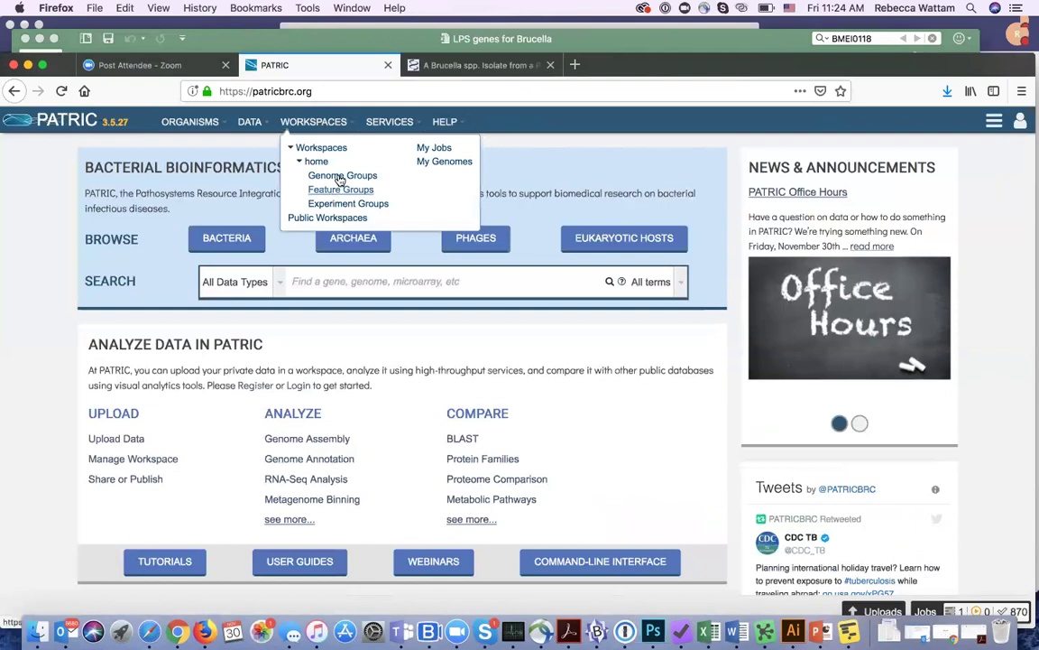
{"action": "left_click", "coordinate": [393, 123]}
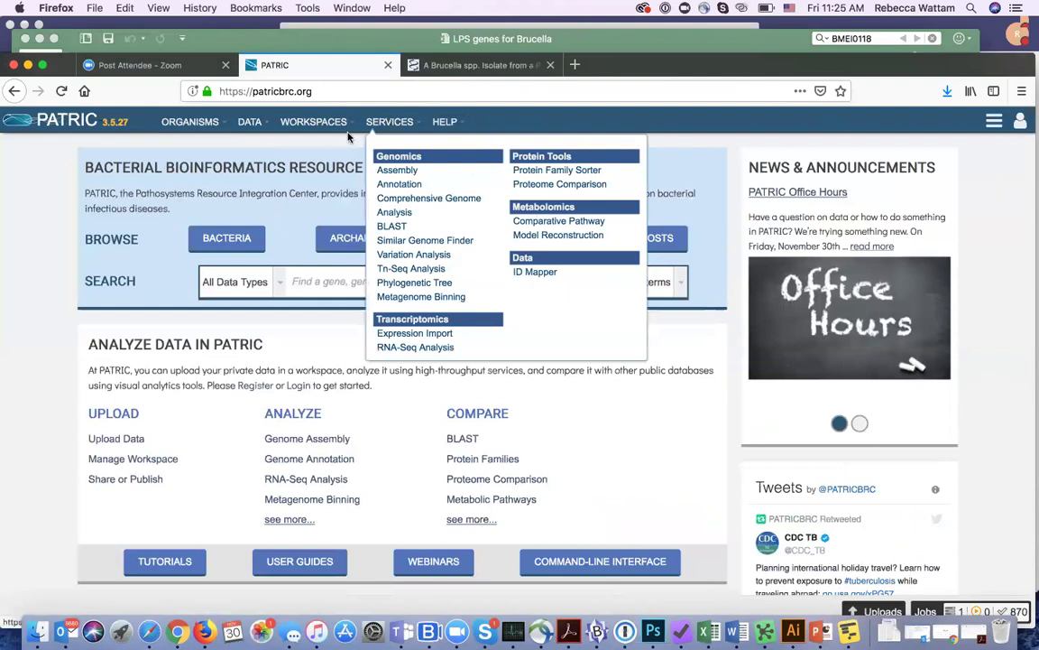
{"action": "left_click", "coordinate": [315, 122]}
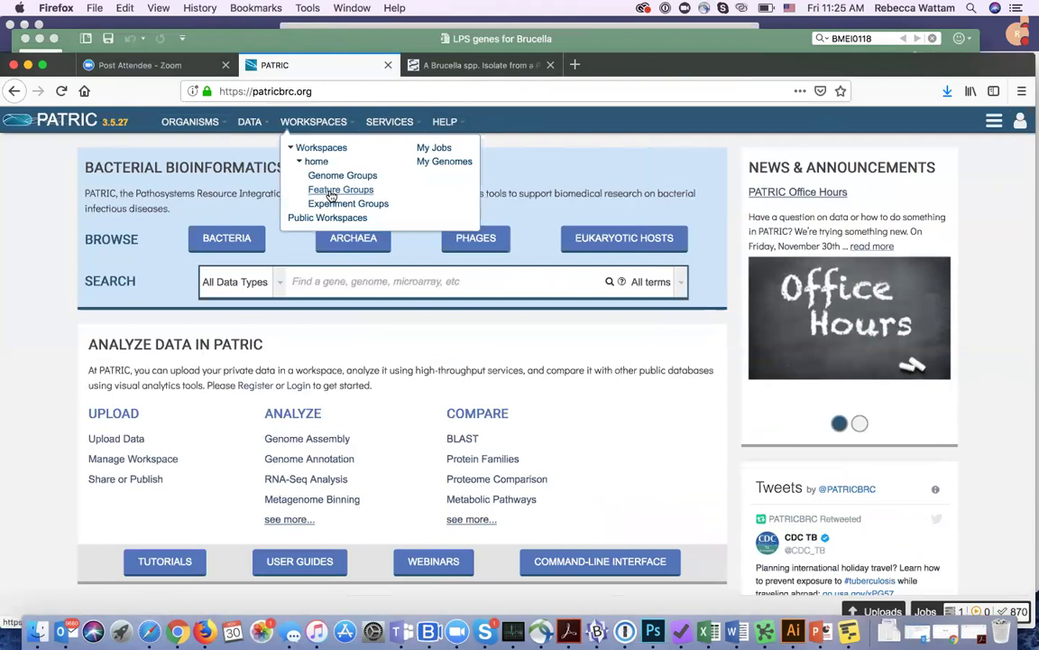
{"action": "left_click", "coordinate": [331, 193]}
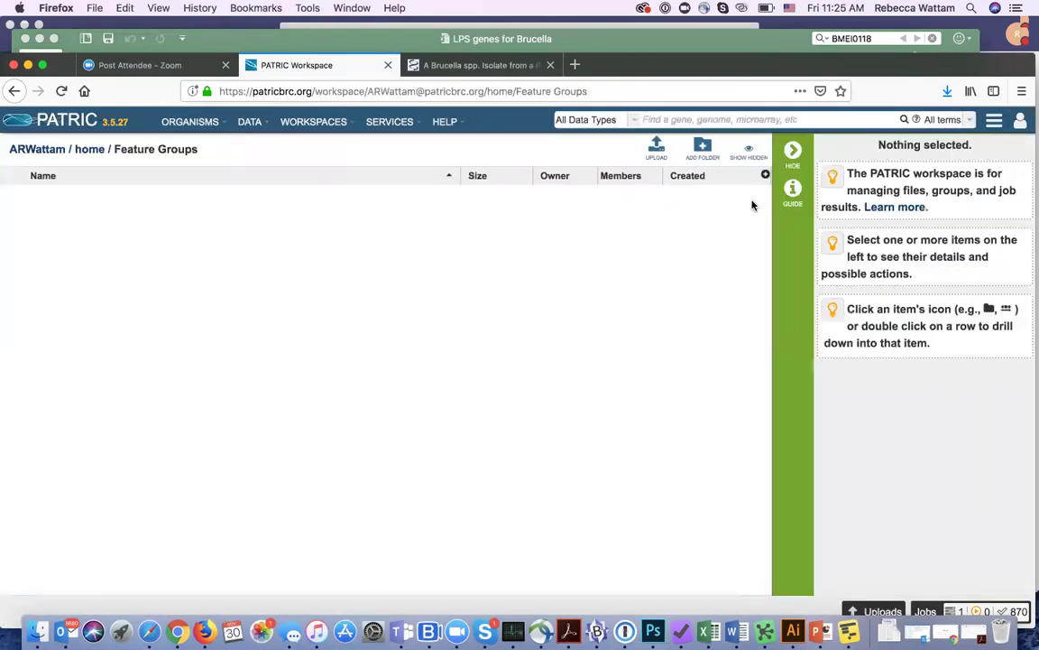
{"action": "left_click", "coordinate": [696, 178]}
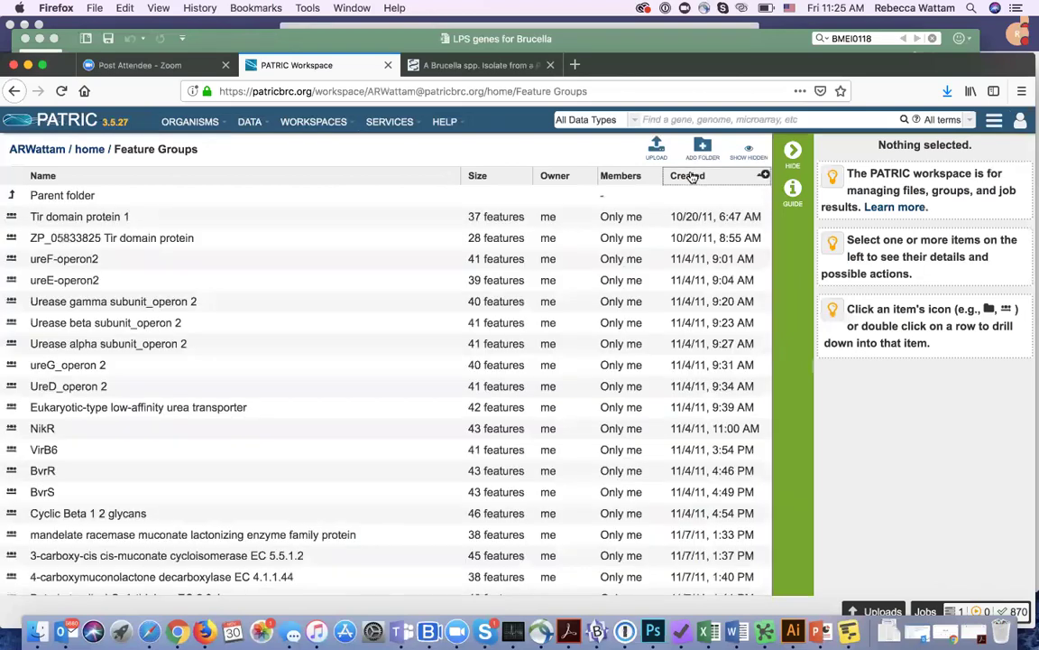
{"action": "left_click", "coordinate": [690, 177]}
- Open the All Brucella LPS genes group in the Feature Group View and show its list of features
{"action": "left_click", "coordinate": [46, 195]}
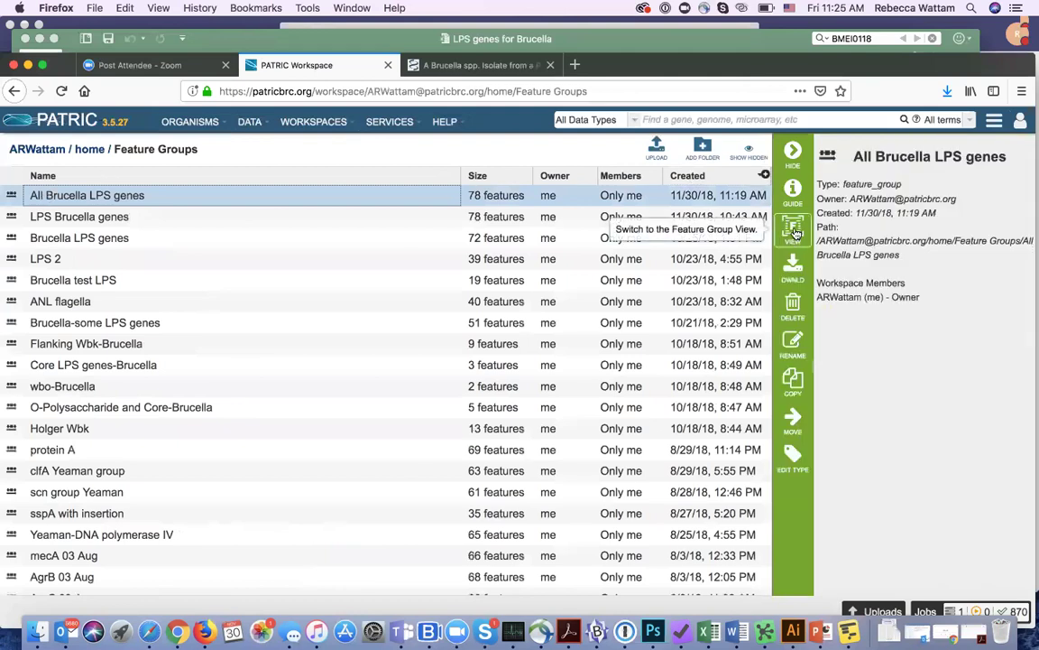
{"action": "left_click", "coordinate": [794, 230]}
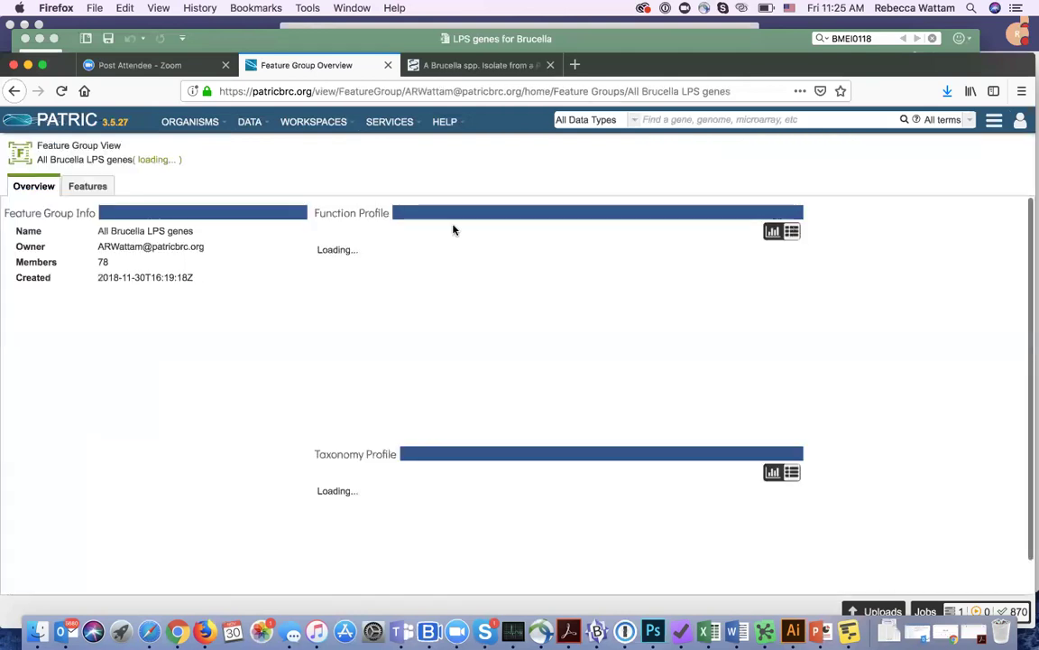
{"action": "left_click", "coordinate": [85, 193]}
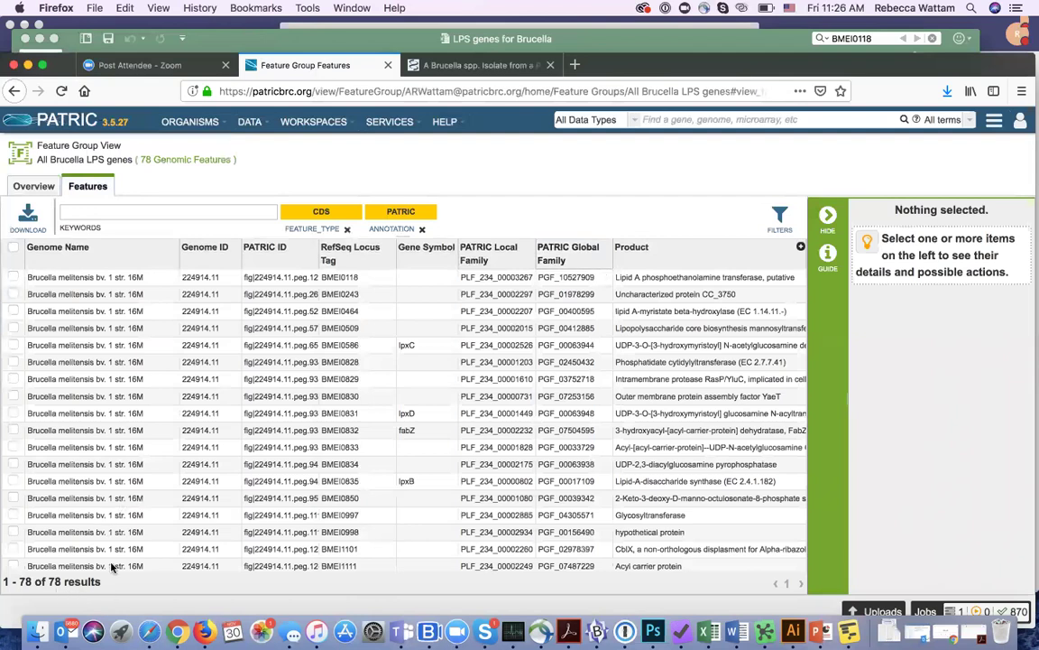
- Download all features of the group as CSV and open the file in Microsoft Excel
{"action": "left_click", "coordinate": [13, 248]}
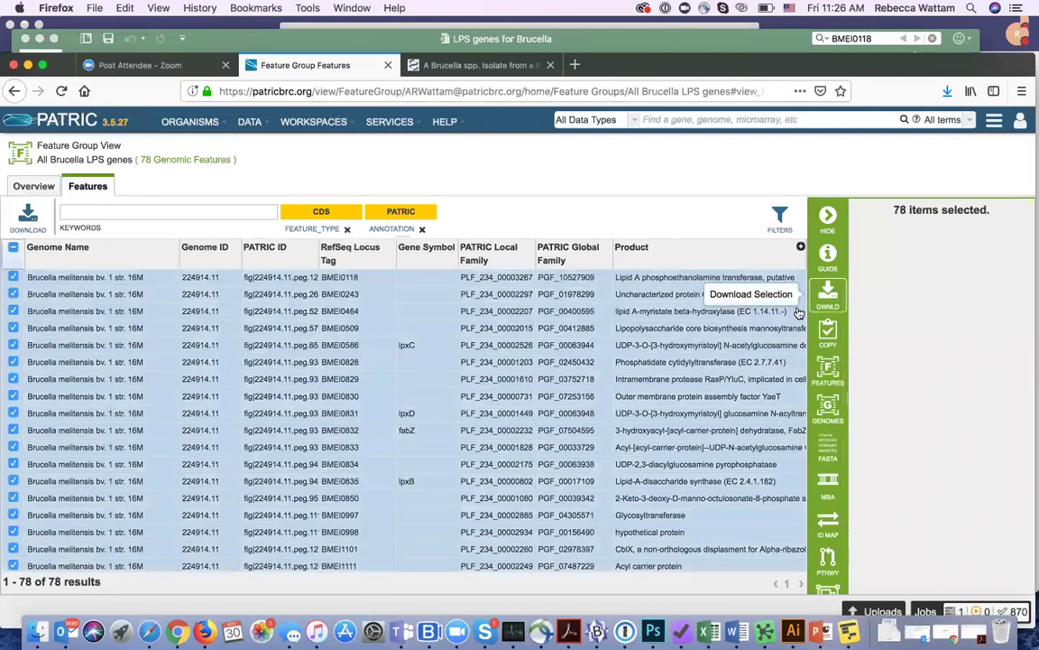
{"action": "left_click", "coordinate": [831, 296]}
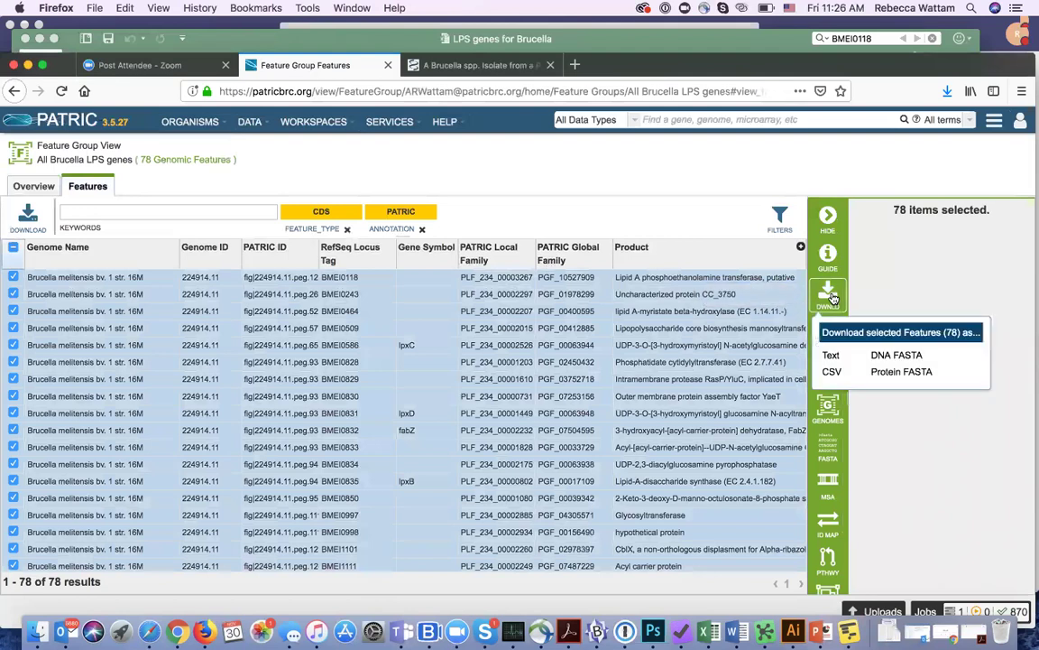
{"action": "left_click", "coordinate": [836, 375]}
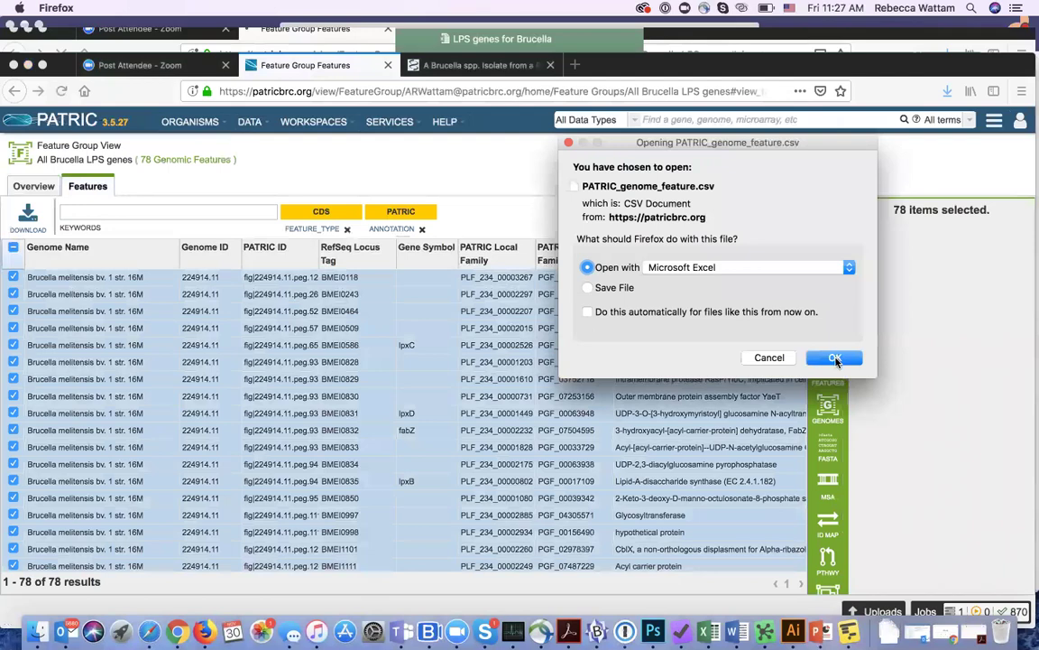
{"action": "left_click", "coordinate": [836, 357]}
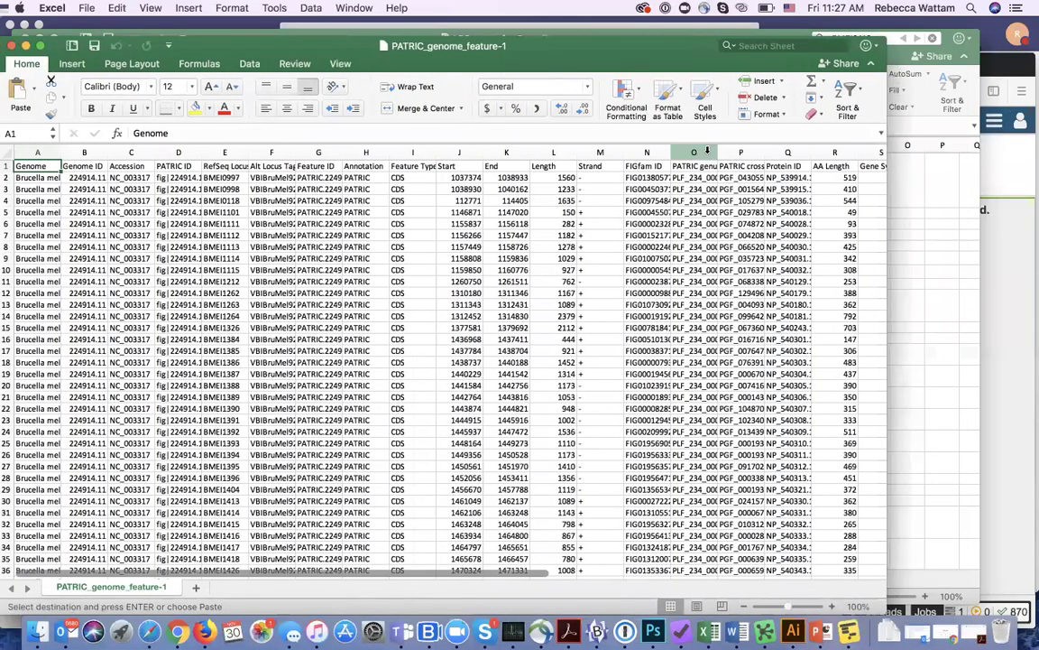
- Widen the PATRIC genus-specific families (PLfams) and PATRIC cross-genus families (PGfams) columns so their full IDs can be read
{"action": "left_click", "coordinate": [707, 151]}
{"action": "left_click_drag", "start_coordinate": [718, 151], "coordinate": [764, 153]}
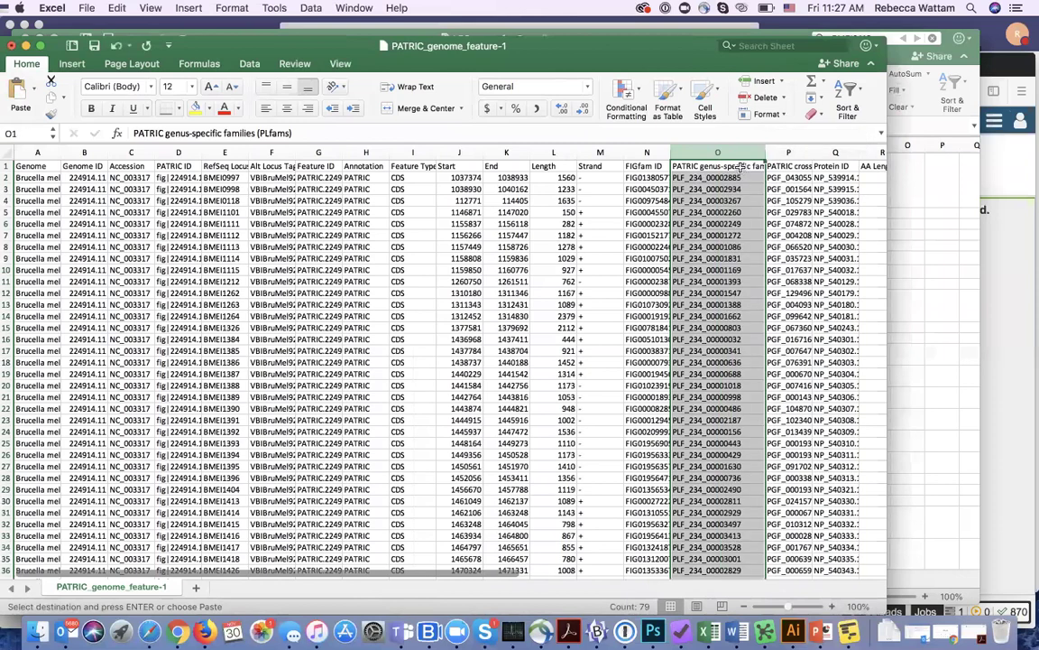
{"action": "left_click", "coordinate": [790, 153]}
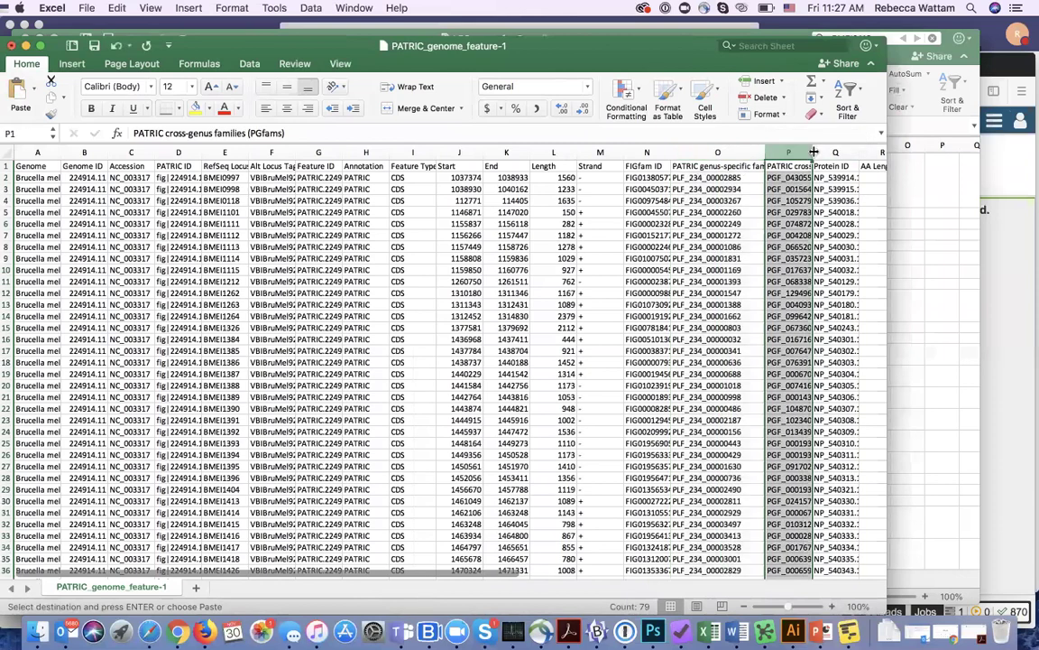
{"action": "left_click_drag", "start_coordinate": [813, 152], "coordinate": [874, 157]}
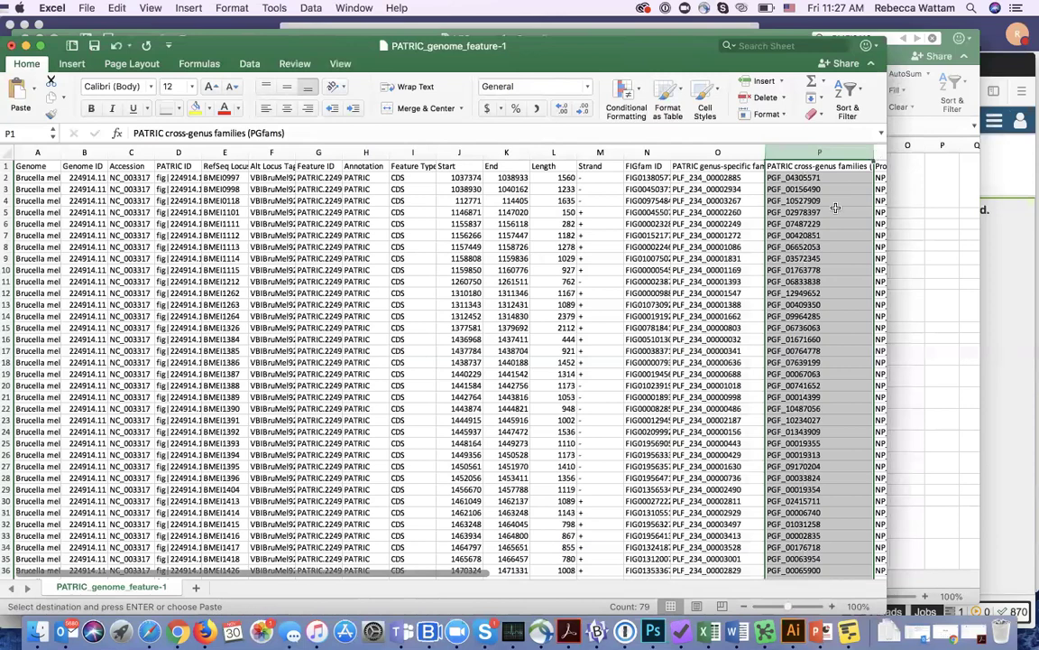
- Switch back to PATRIC in Firefox and open the Protein Family Sorter service
{"action": "left_click", "coordinate": [204, 630]}
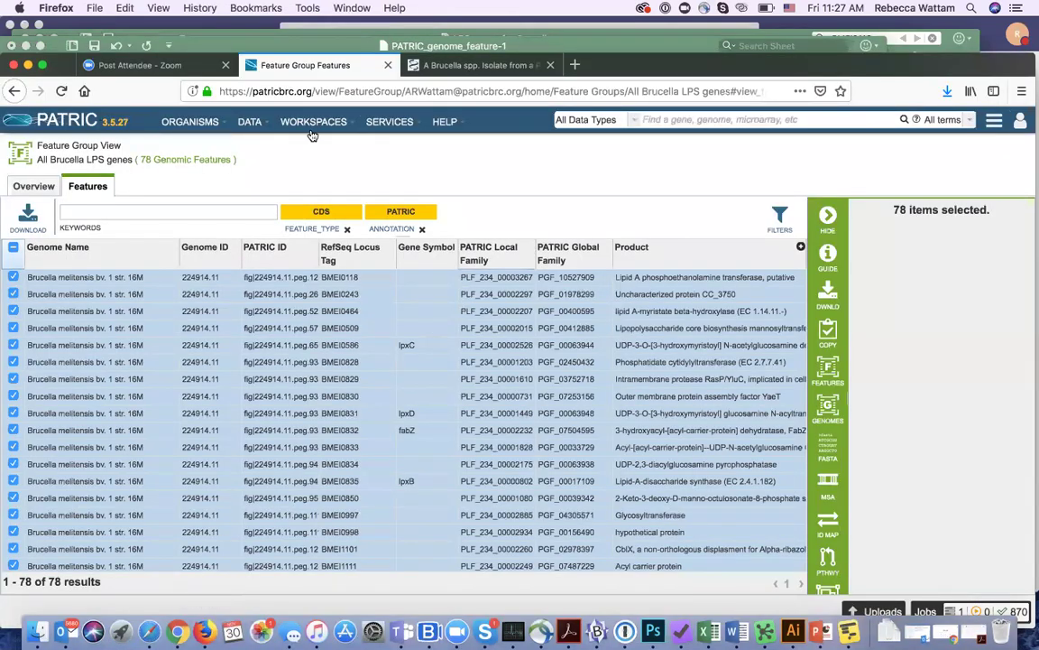
{"action": "left_click", "coordinate": [63, 120]}
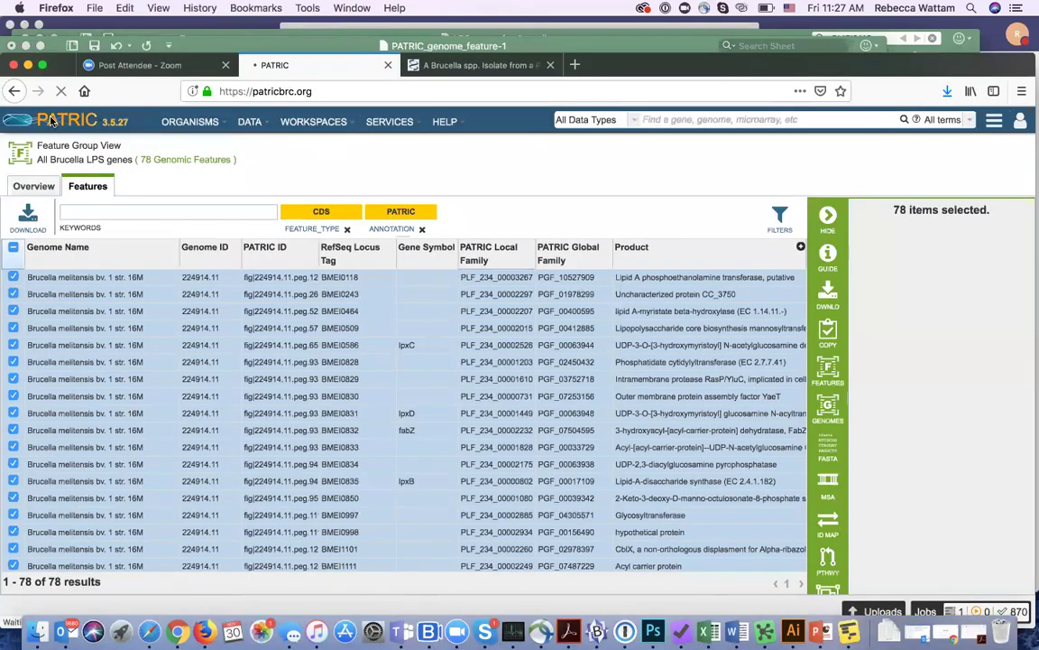
{"action": "left_click", "coordinate": [388, 123]}
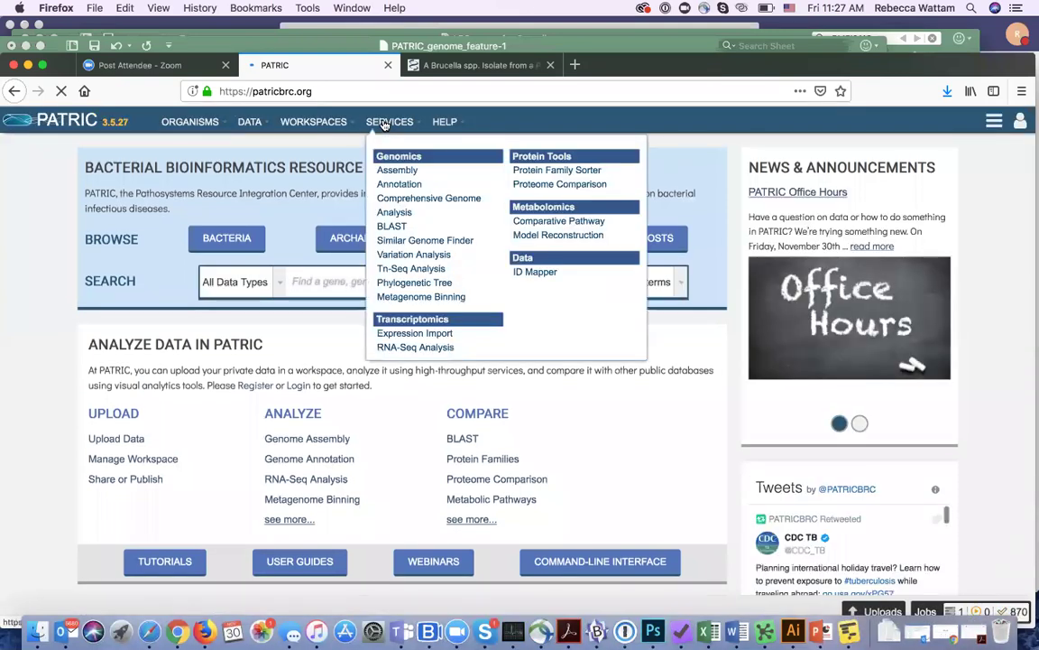
{"action": "left_click", "coordinate": [565, 173]}
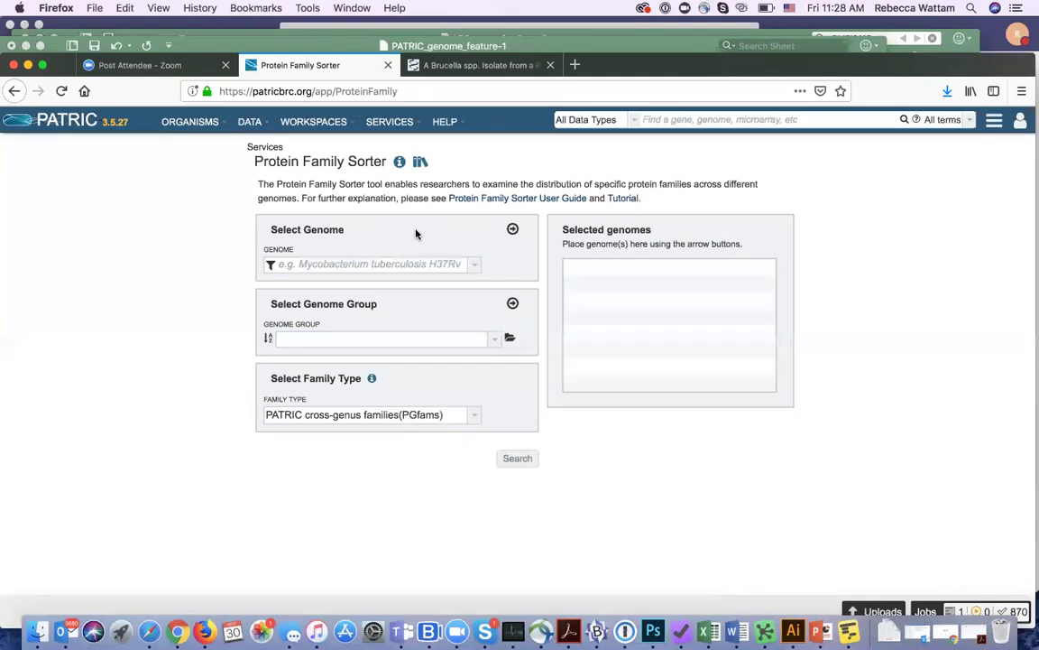
- Add the Brucella test genomes group to the selected genomes
{"action": "left_click", "coordinate": [494, 338]}
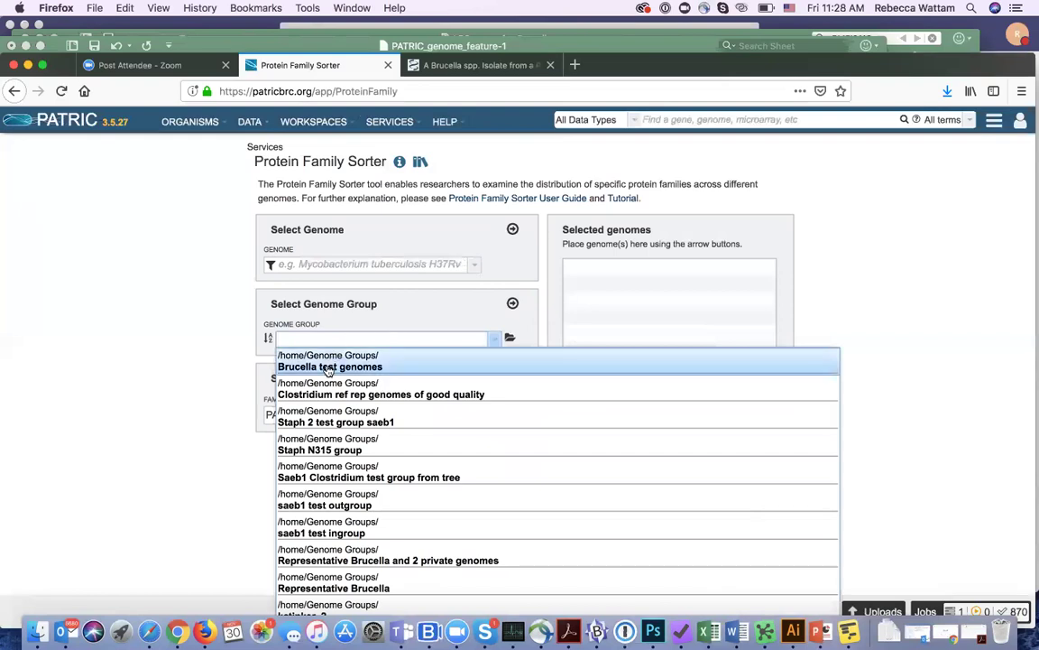
{"action": "left_click", "coordinate": [329, 364]}
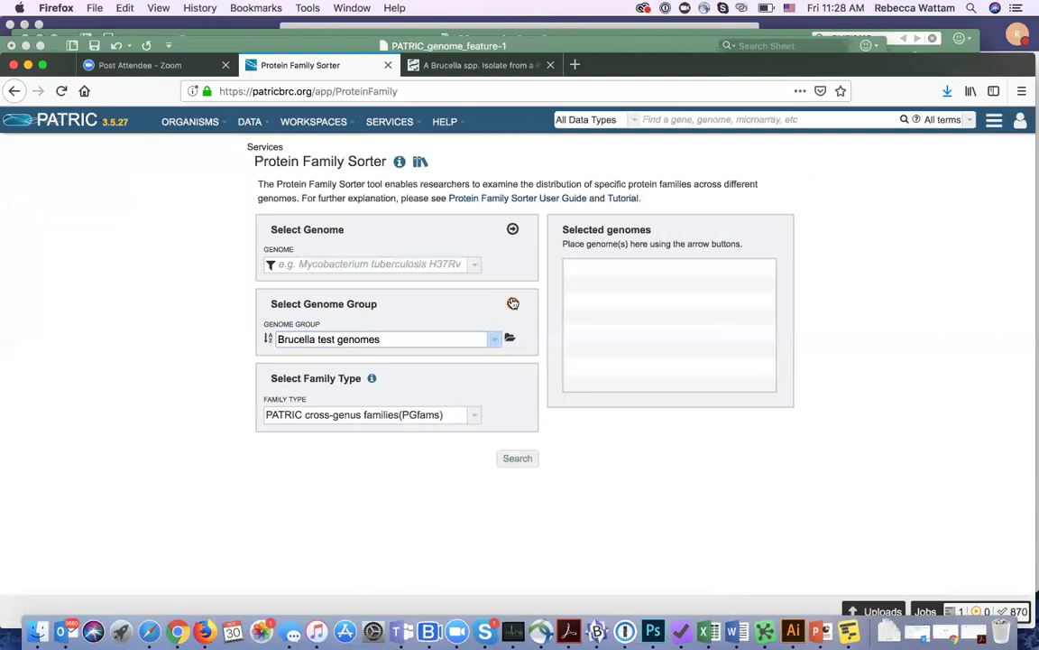
{"action": "left_click", "coordinate": [513, 306]}
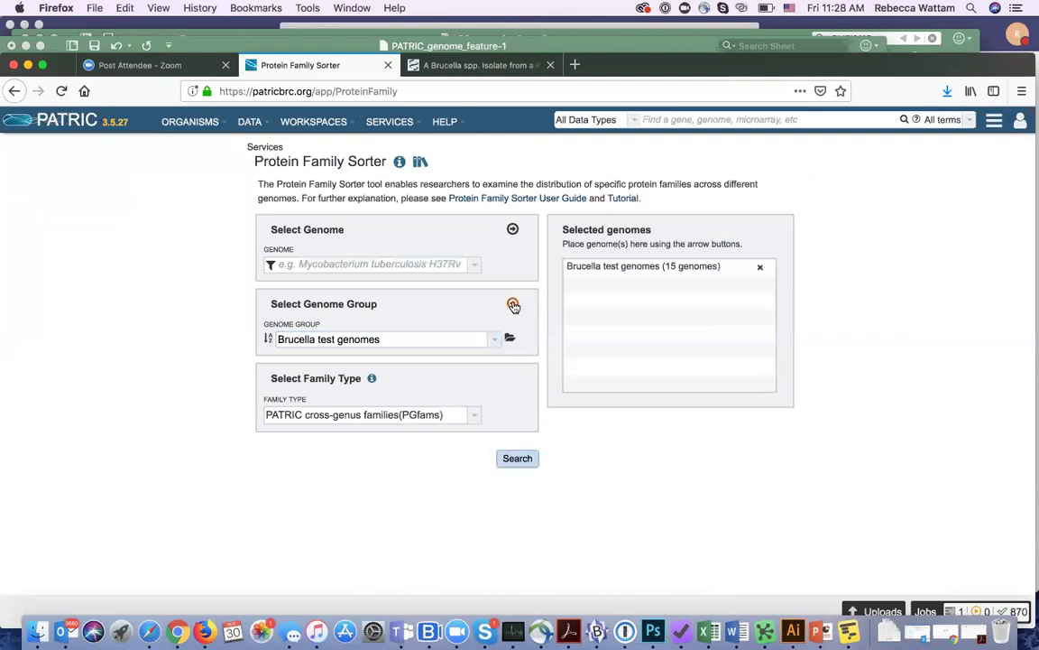
- Search the genomes for inopinata and add Brucella inopinata strain BO1 [1218315.3] to the selected genomes
{"action": "left_click", "coordinate": [349, 262]}
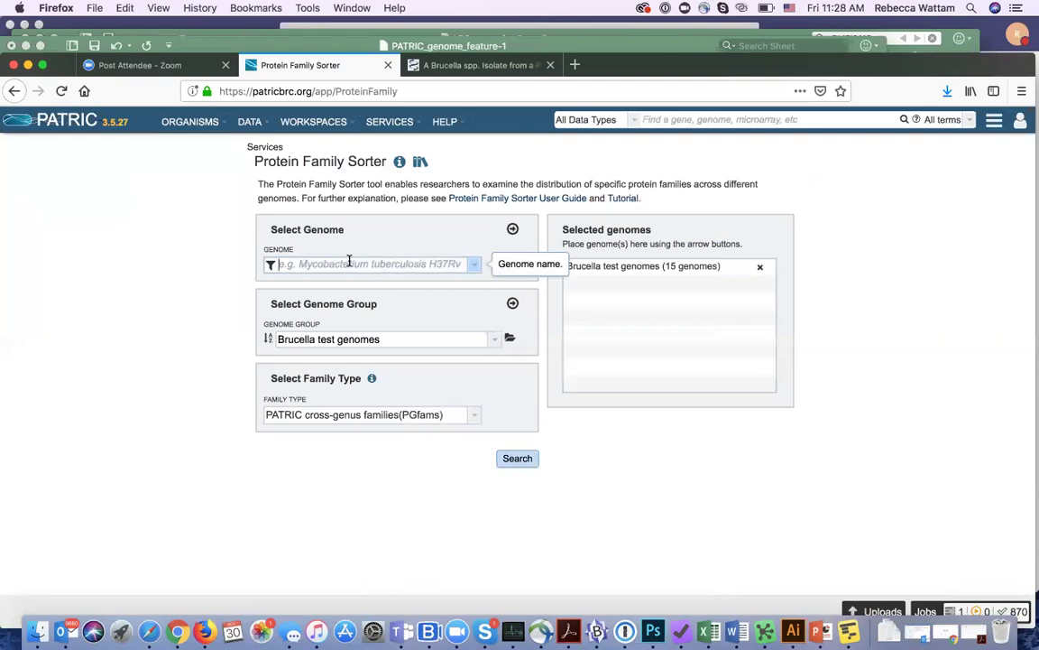
{"action": "left_click", "coordinate": [349, 260]}
{"action": "type", "text": "inopinata"}
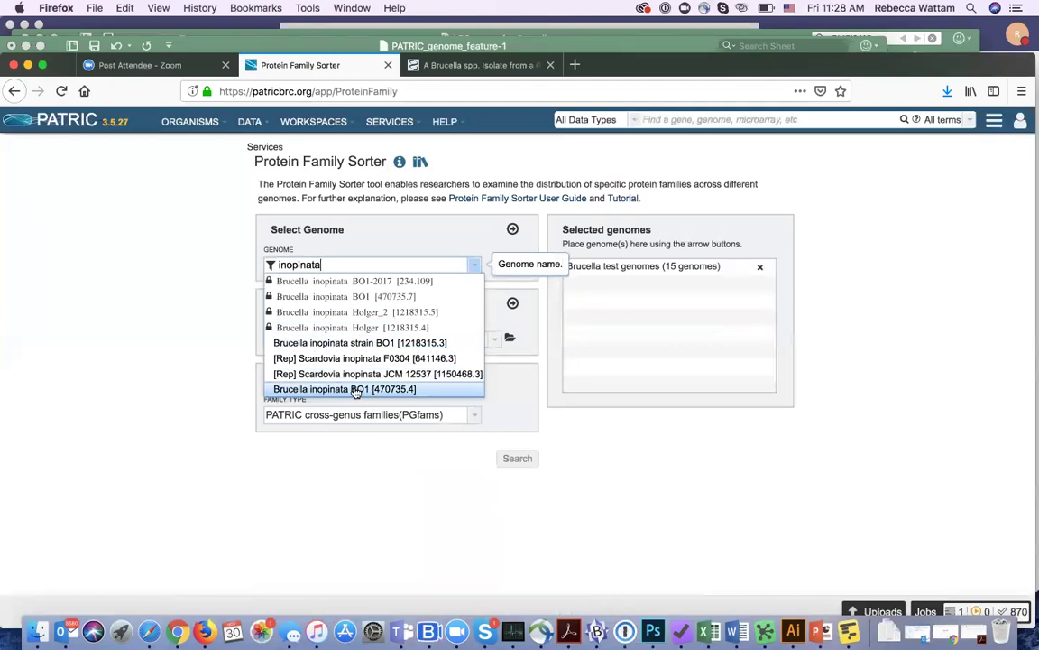
{"action": "left_click", "coordinate": [363, 344]}
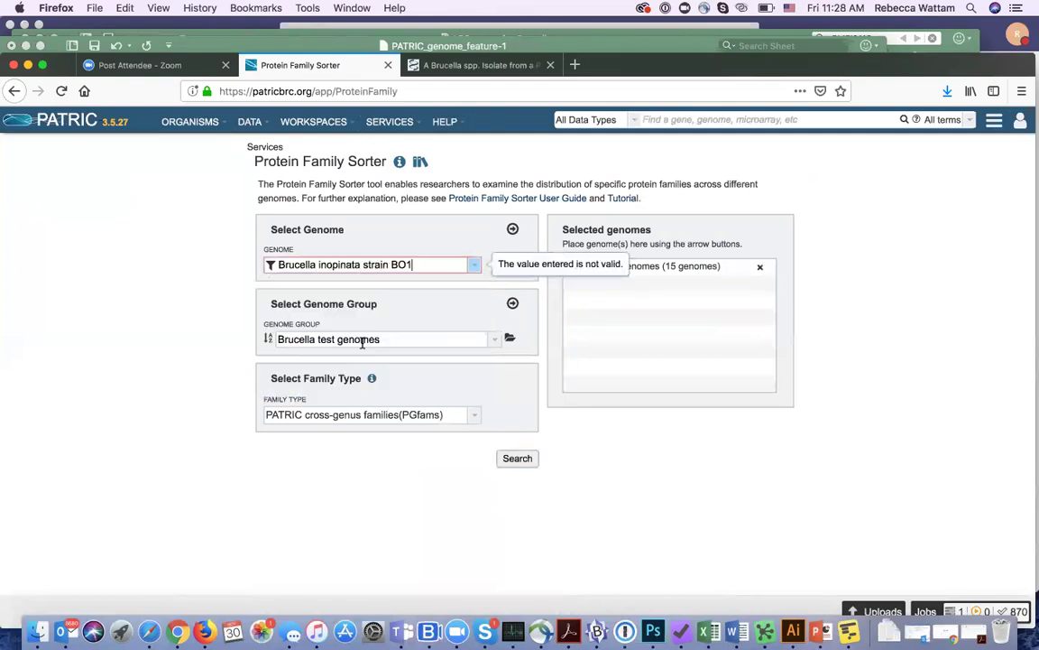
{"action": "left_click", "coordinate": [511, 231]}
- Search the genomes for BO2 and add the public genome Brucella sp. BO2 [693750.4] to the selected genomes
{"action": "left_click_drag", "start_coordinate": [422, 264], "coordinate": [244, 261]}
{"action": "type", "text": "BO2"}
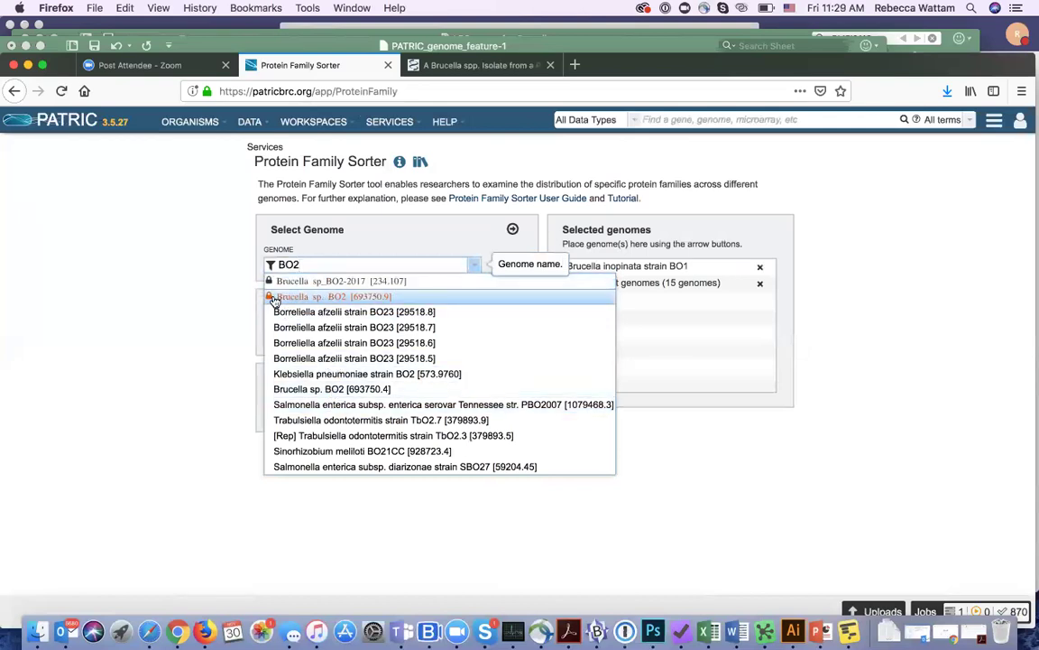
{"action": "left_click", "coordinate": [294, 390]}
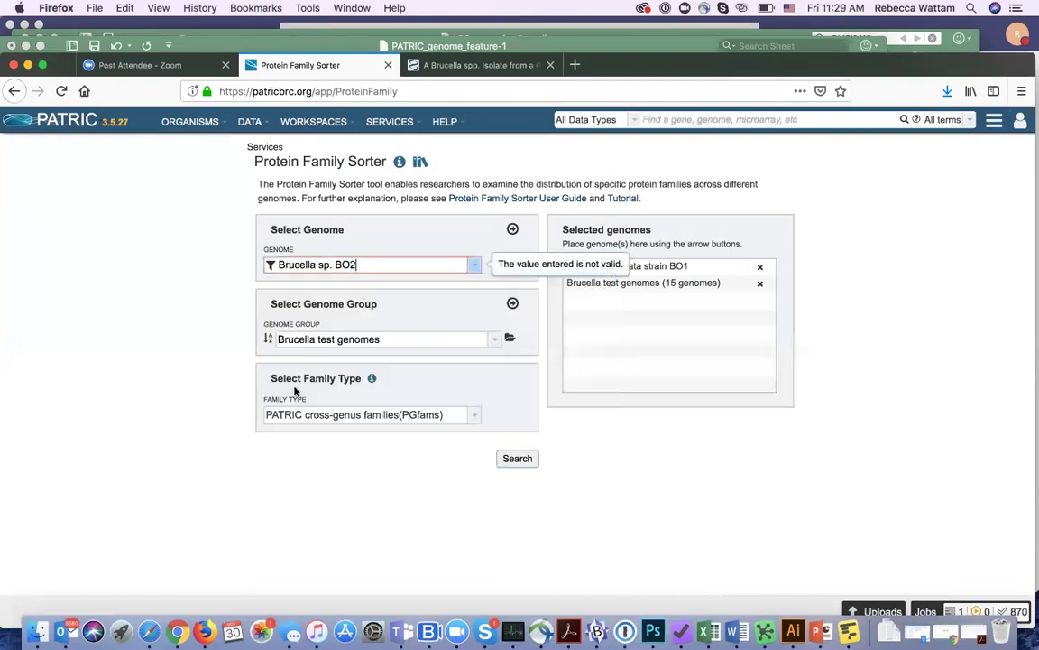
{"action": "left_click", "coordinate": [512, 231]}
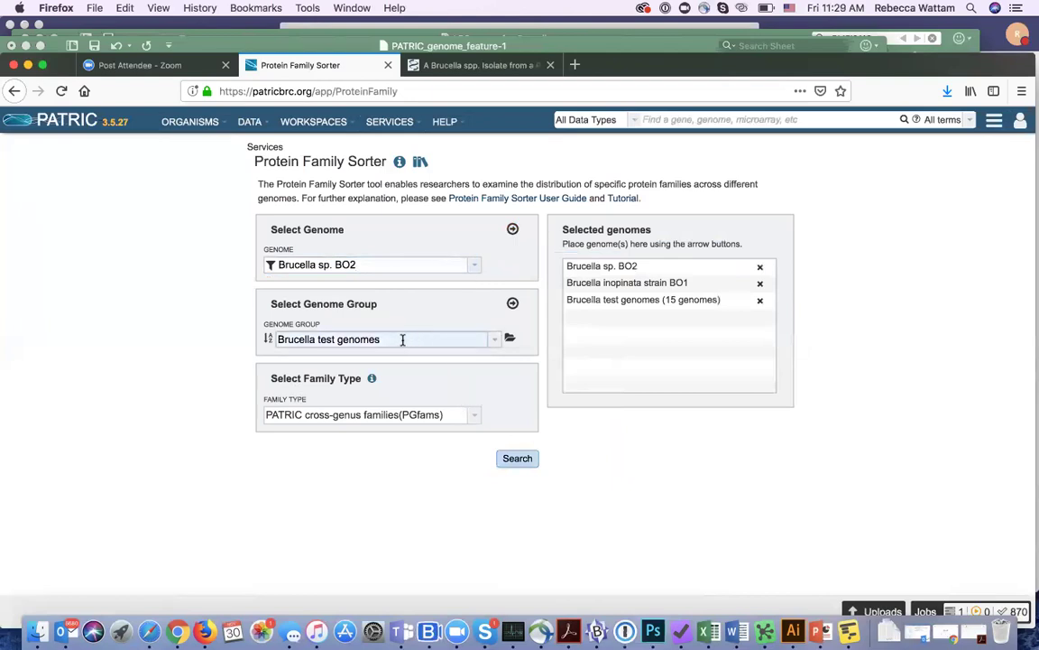
- Find the 40 genomes Brucella group and add it to the selected genomes
{"action": "left_click_drag", "start_coordinate": [402, 339], "coordinate": [269, 334]}
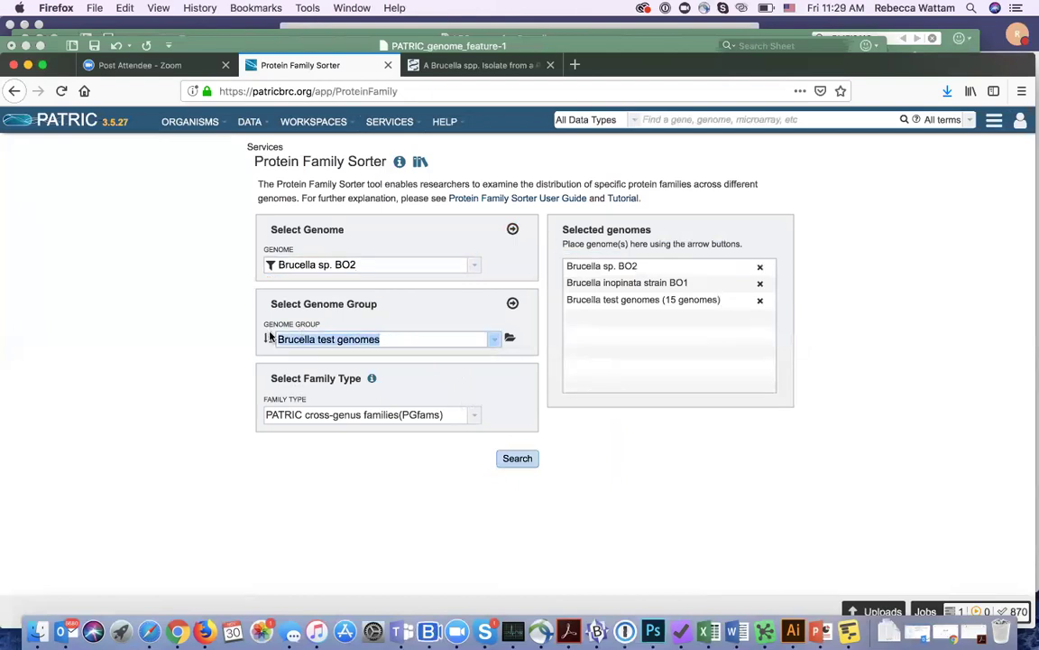
{"action": "left_click", "coordinate": [496, 340]}
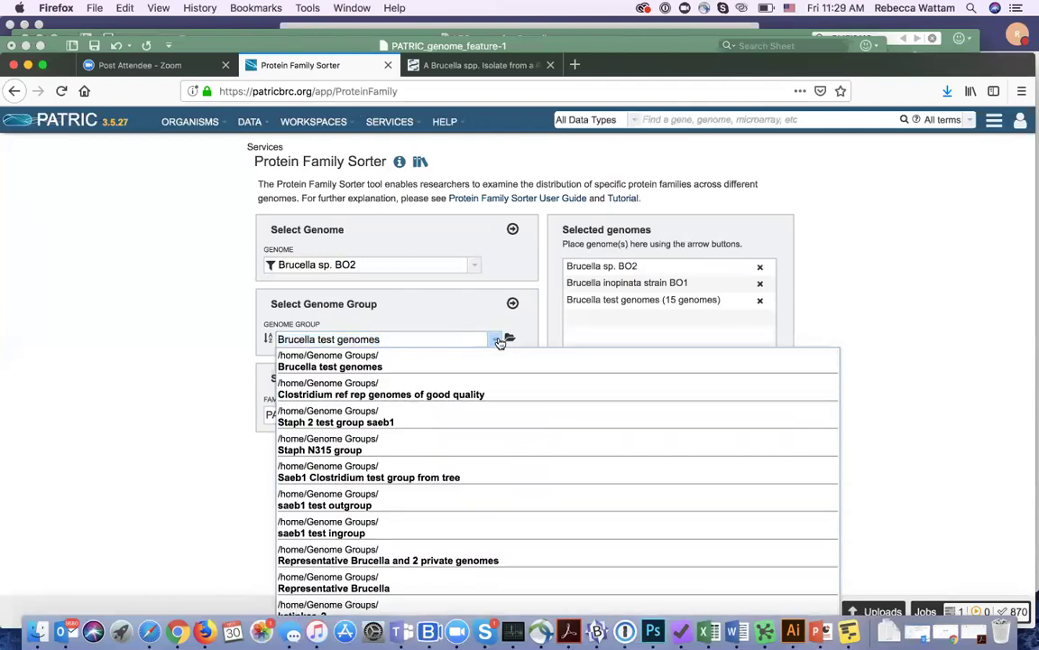
{"action": "scroll", "coordinate": [520, 430], "scroll_direction": "down", "scroll_amount": 8}
{"action": "scroll", "coordinate": [520, 432], "scroll_direction": "up", "scroll_amount": 8}
{"action": "left_click_drag", "start_coordinate": [386, 342], "coordinate": [269, 339]}
{"action": "type", "text": "40 genomes Brucella"}
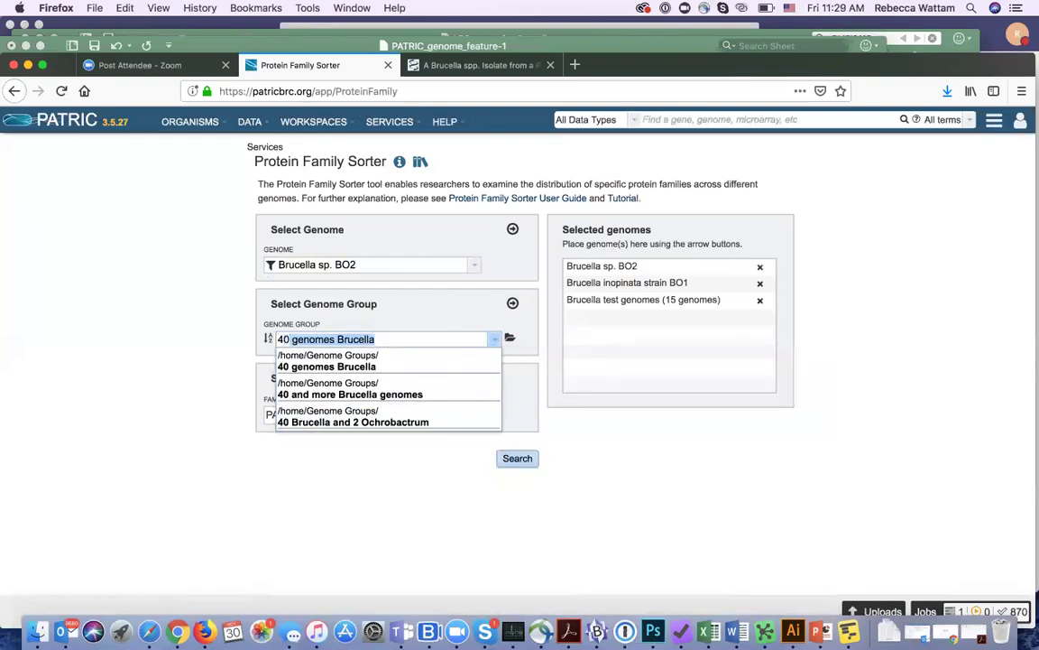
{"action": "left_click", "coordinate": [308, 365]}
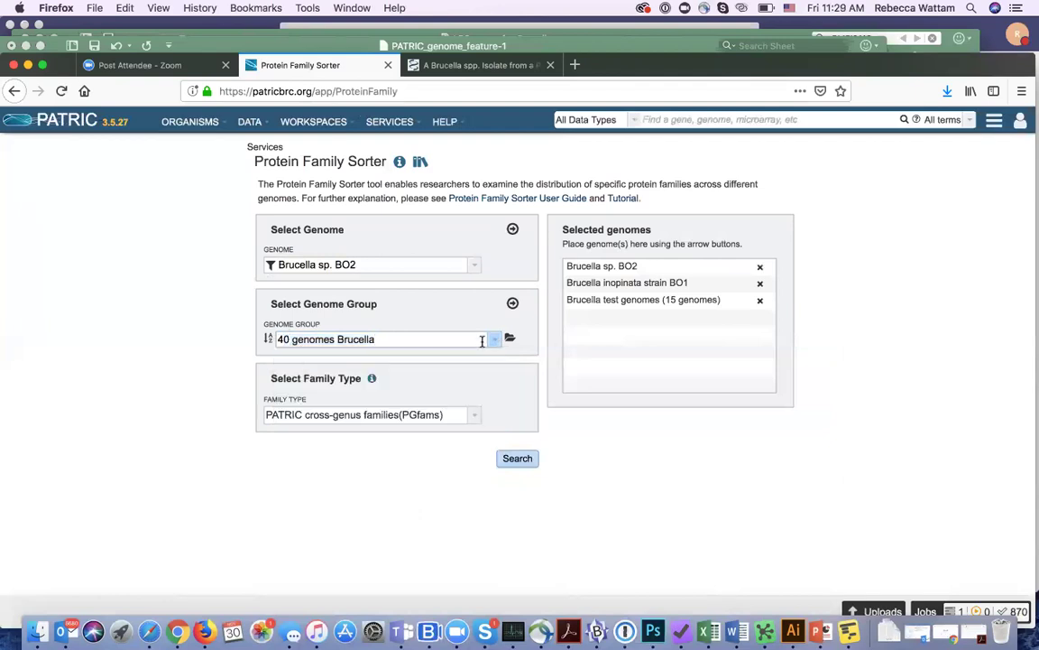
{"action": "left_click", "coordinate": [512, 306]}
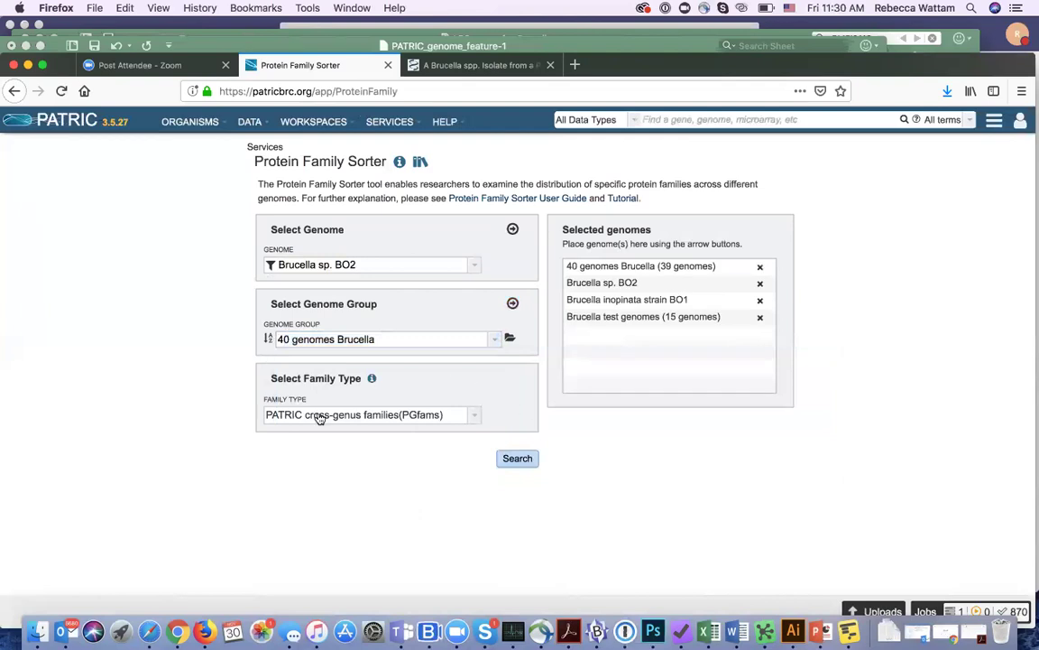
- Set the family type to PATRIC genus-specific families (PLfams) and run the protein family search
{"action": "left_click", "coordinate": [474, 418]}
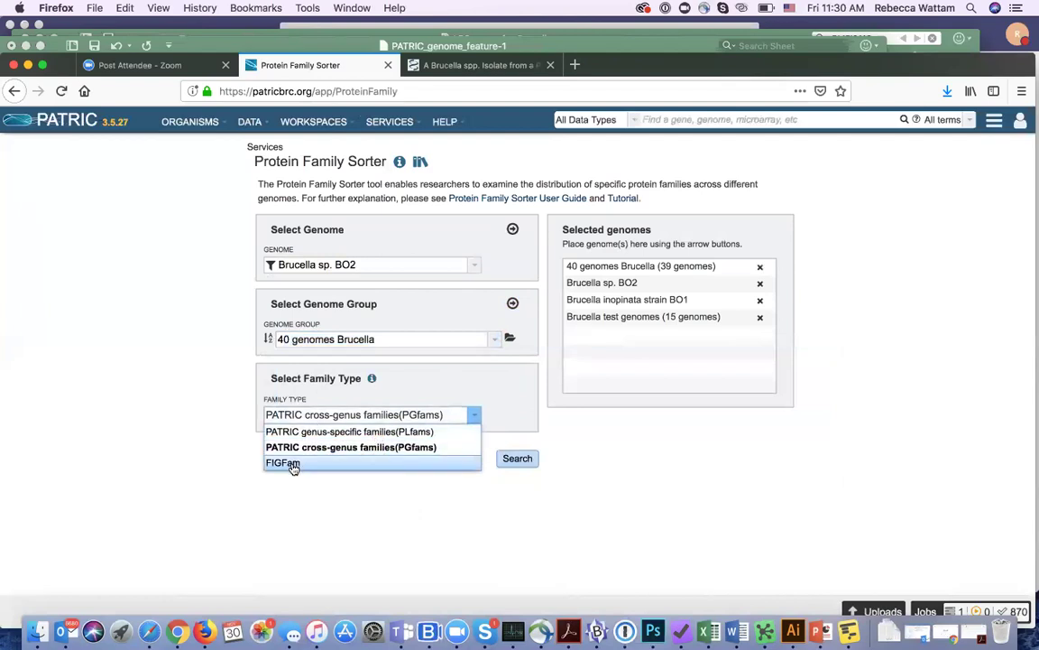
{"action": "left_click", "coordinate": [342, 432]}
{"action": "left_click", "coordinate": [517, 459]}
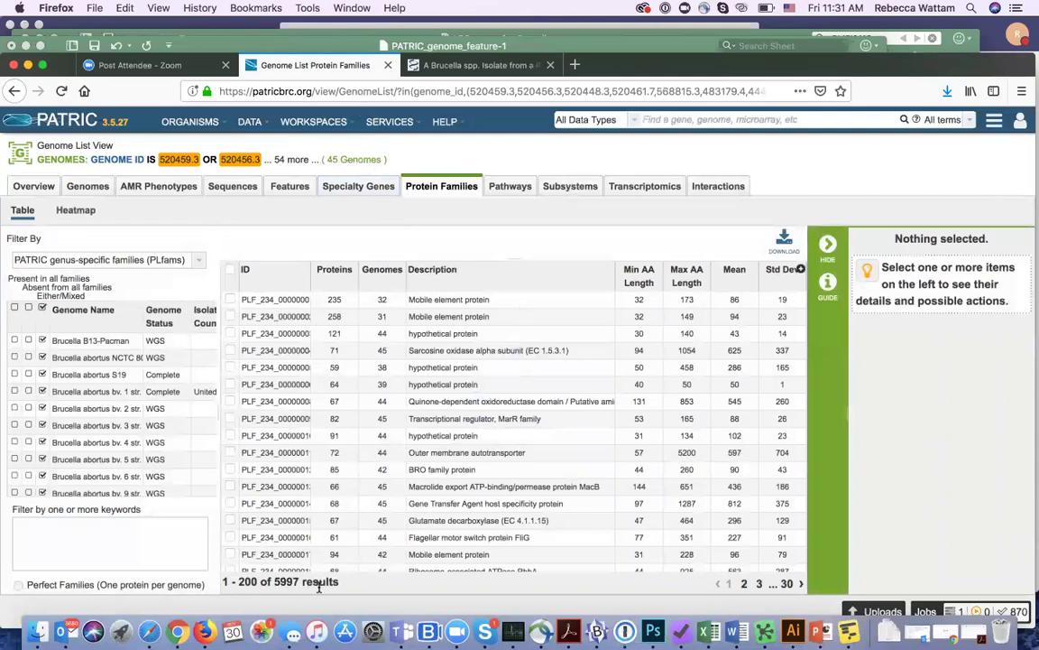
- Switch to Excel and copy all PATRIC genus-specific family IDs from column O of PATRIC_genome_feature-1, starting at row 2
{"action": "left_click", "coordinate": [710, 632]}
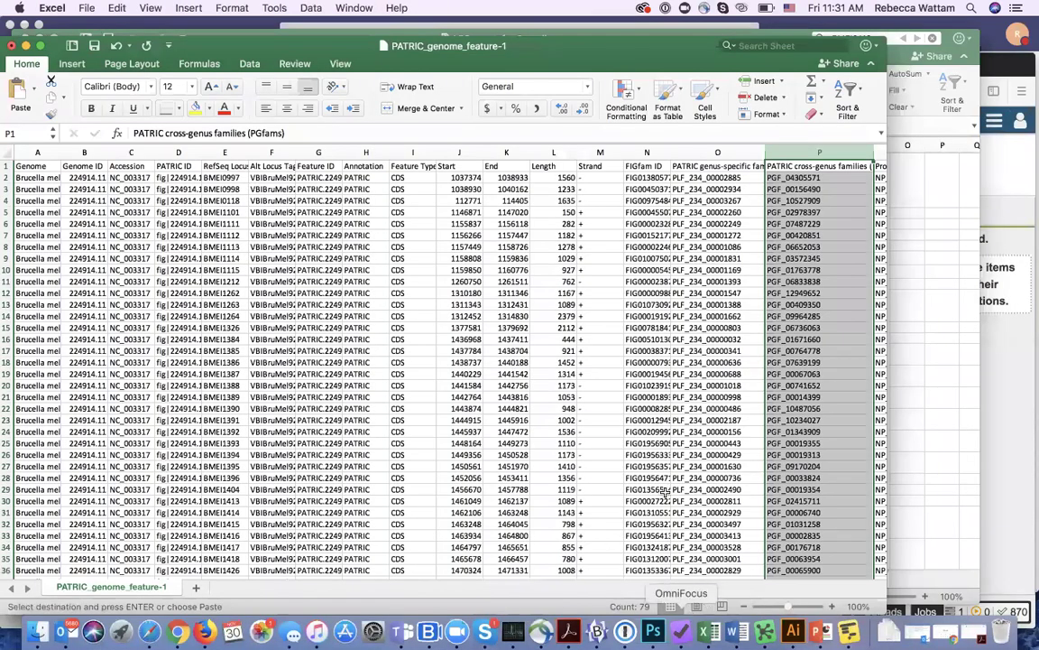
{"action": "left_click_drag", "start_coordinate": [719, 177], "coordinate": [689, 473]}
{"action": "scroll", "coordinate": [690, 474], "scroll_direction": "up", "scroll_amount": 5}
{"action": "key", "text": "super+c"}
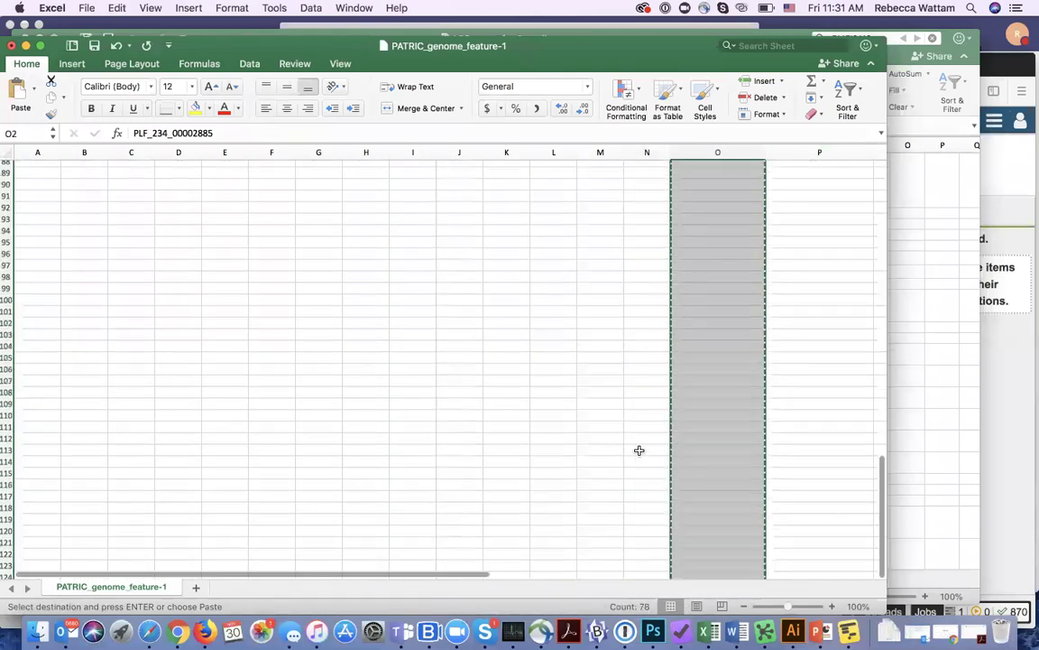
{"action": "scroll", "coordinate": [536, 469], "scroll_direction": "up", "scroll_amount": 15}
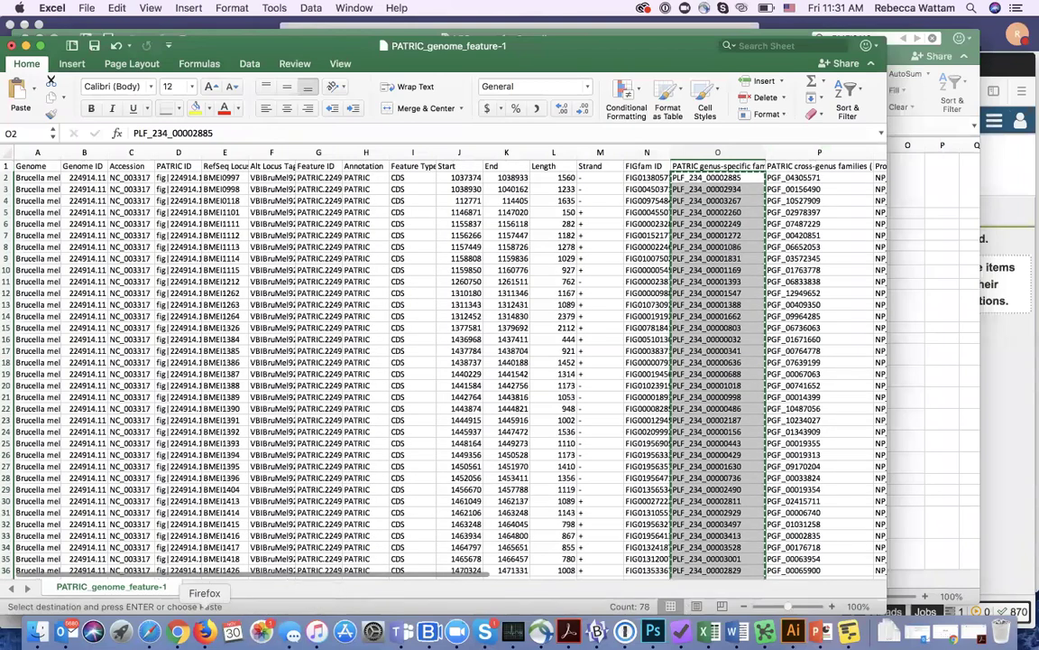
- Switch back to Firefox, paste the copied PLfam IDs into the keyword filter and filter the protein families by them
{"action": "left_click", "coordinate": [205, 631]}
{"action": "left_click", "coordinate": [37, 524]}
{"action": "key", "text": "super+v"}
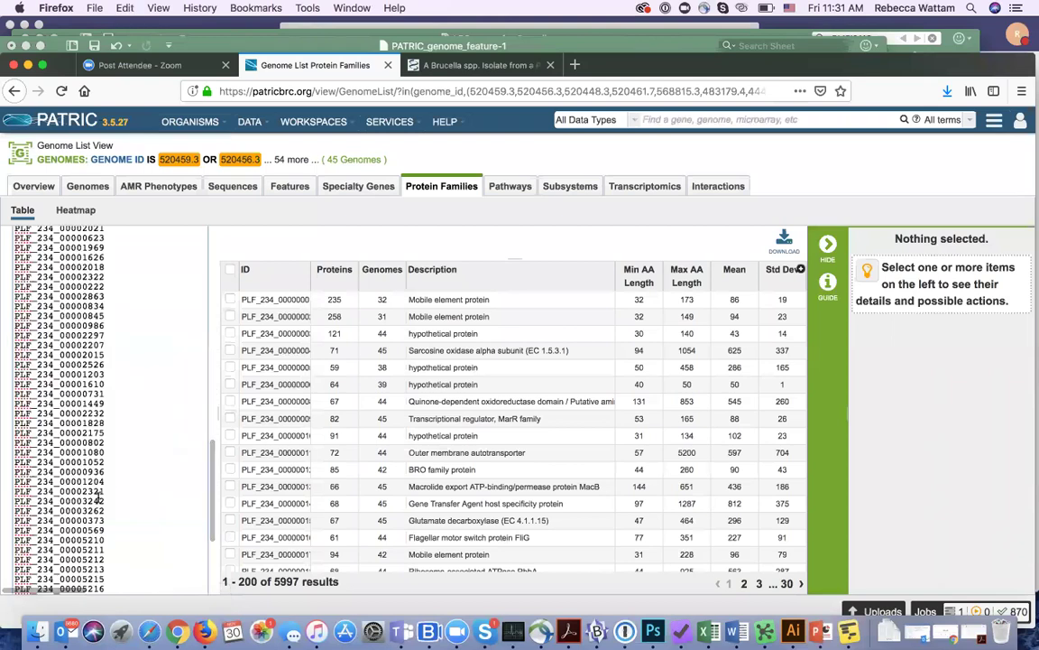
{"action": "scroll", "coordinate": [163, 492], "scroll_direction": "down", "scroll_amount": 5}
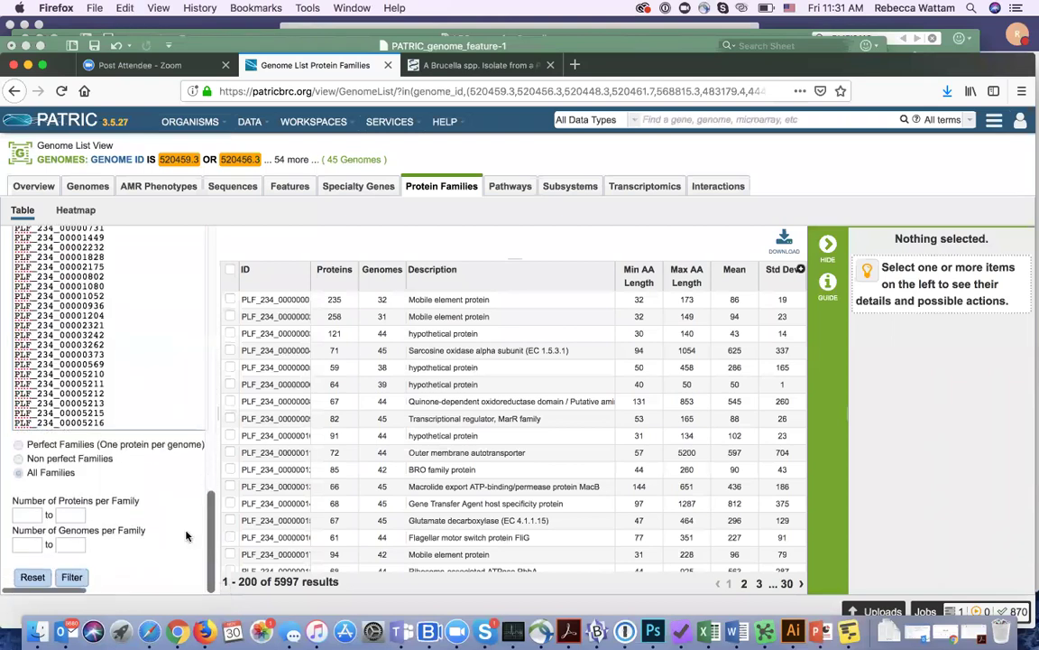
{"action": "left_click", "coordinate": [71, 577]}
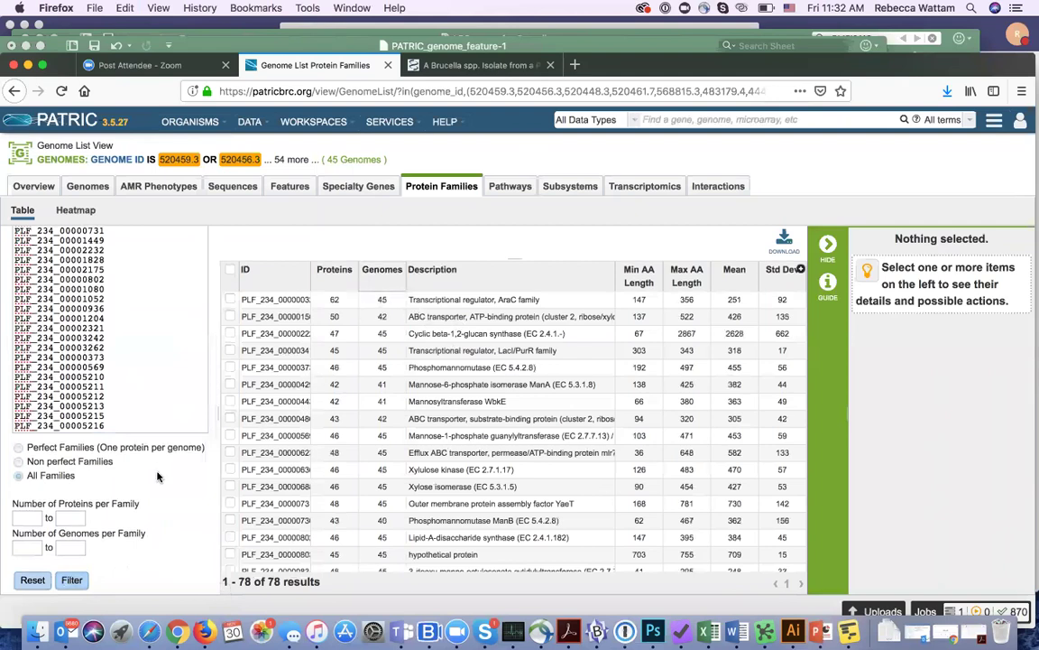
- Examine the filtered protein family table, comparing the protein and genome counts of the LPS families down to the last rows
{"action": "scroll", "coordinate": [158, 471], "scroll_direction": "up", "scroll_amount": 5}
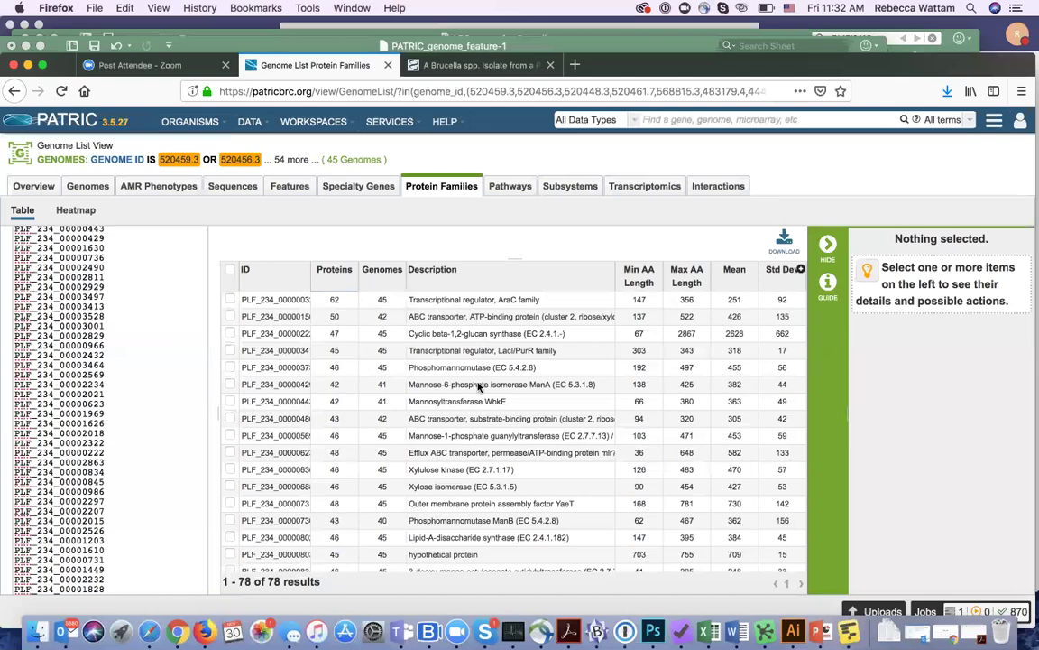
{"action": "scroll", "coordinate": [536, 467], "scroll_direction": "down", "scroll_amount": 10}
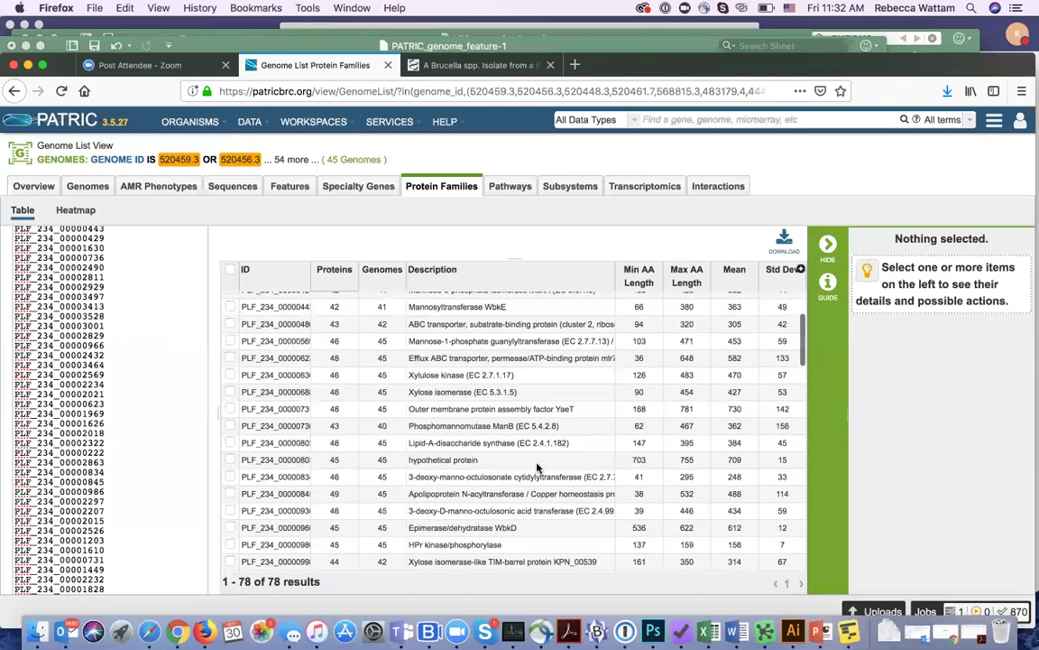
{"action": "scroll", "coordinate": [537, 468], "scroll_direction": "down", "scroll_amount": 10}
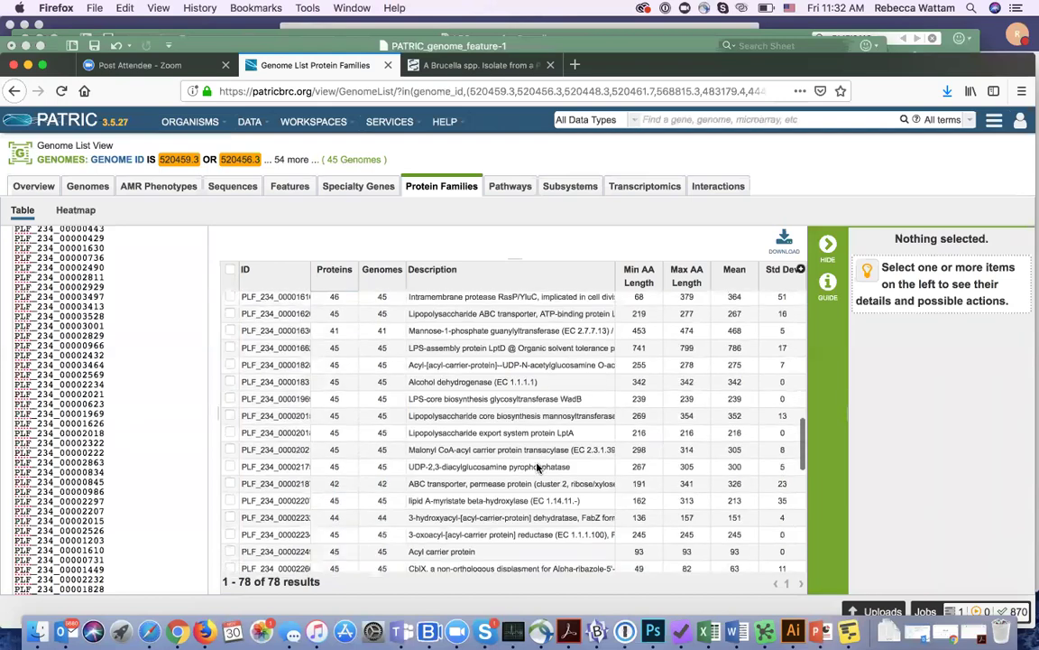
{"action": "scroll", "coordinate": [536, 467], "scroll_direction": "down", "scroll_amount": 3}
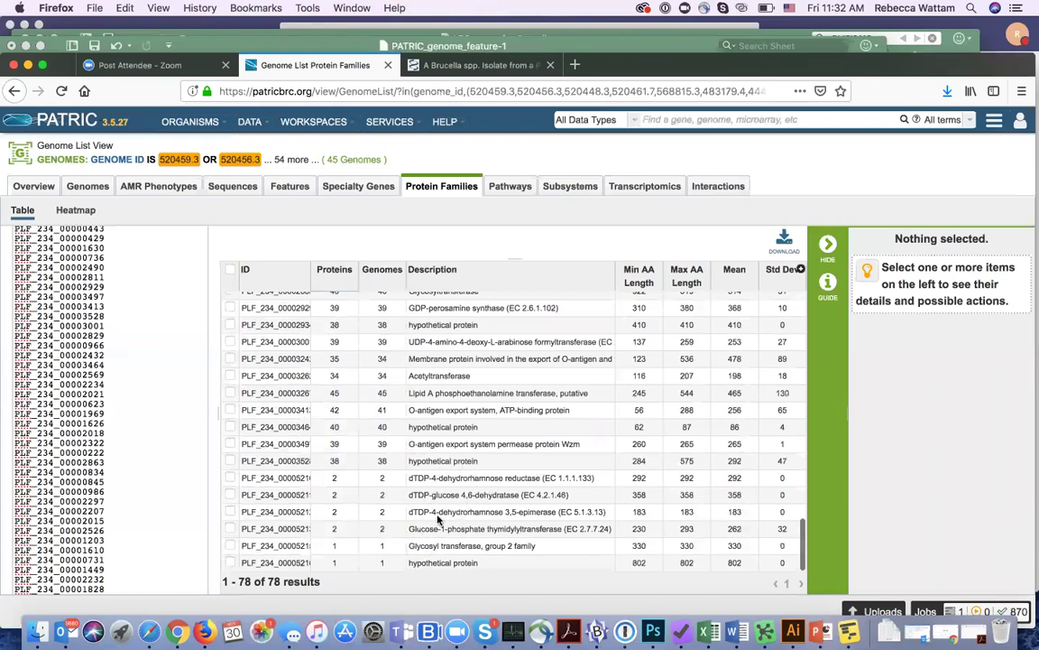
{"action": "scroll", "coordinate": [476, 456], "scroll_direction": "up", "scroll_amount": 5}
{"action": "scroll", "coordinate": [475, 455], "scroll_direction": "up", "scroll_amount": 8}
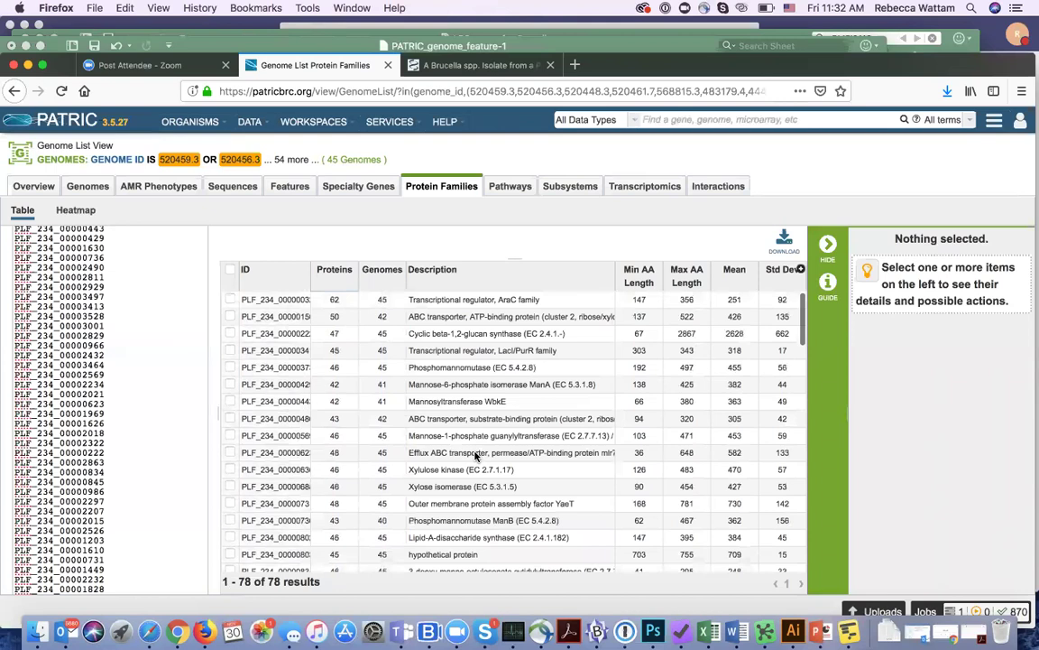
{"action": "scroll", "coordinate": [469, 433], "scroll_direction": "down", "scroll_amount": 10}
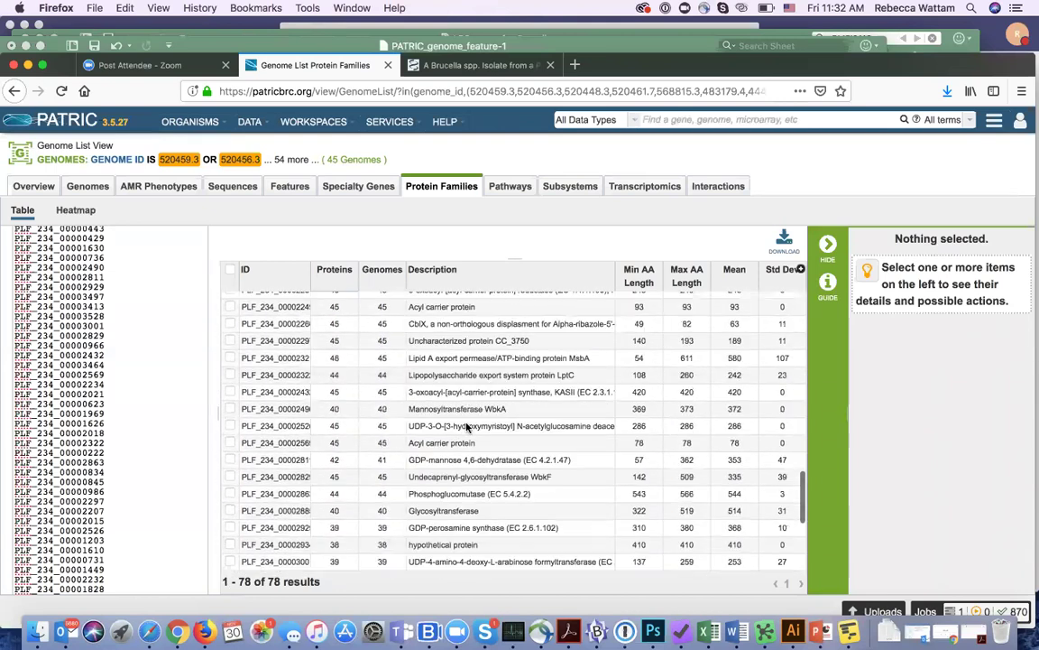
{"action": "scroll", "coordinate": [467, 427], "scroll_direction": "down", "scroll_amount": 4}
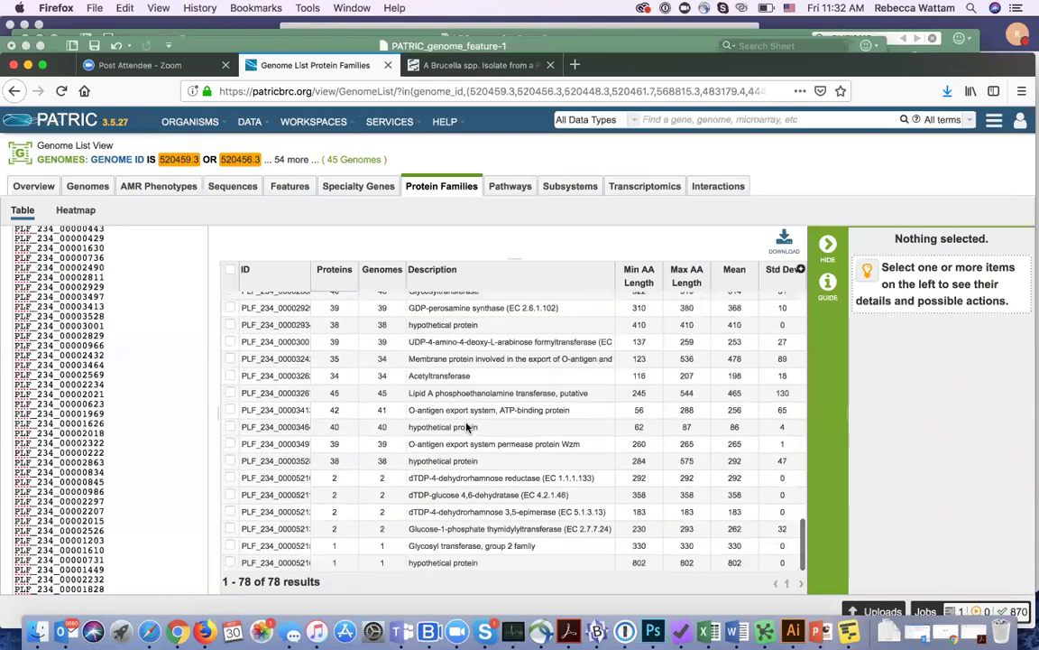
- Select the dTDP-4-dehydrorhamnose 3,5-epimerase family to view its details and available actions, and deselect it again
{"action": "left_click", "coordinate": [230, 513]}
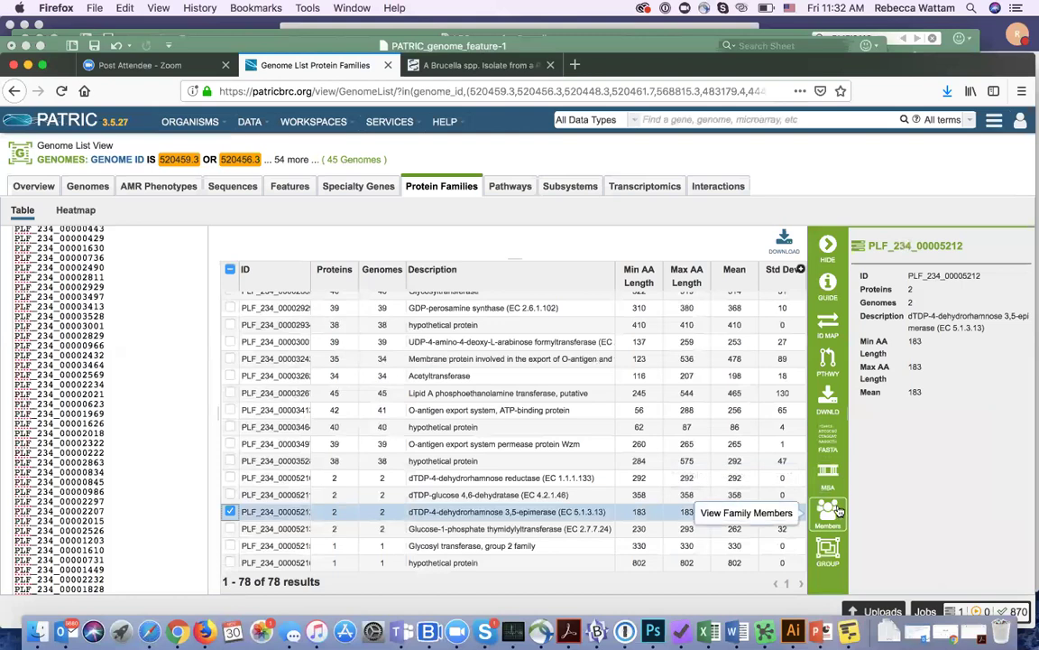
{"action": "left_click", "coordinate": [231, 511]}
{"action": "scroll", "coordinate": [312, 345], "scroll_direction": "up", "scroll_amount": 3}
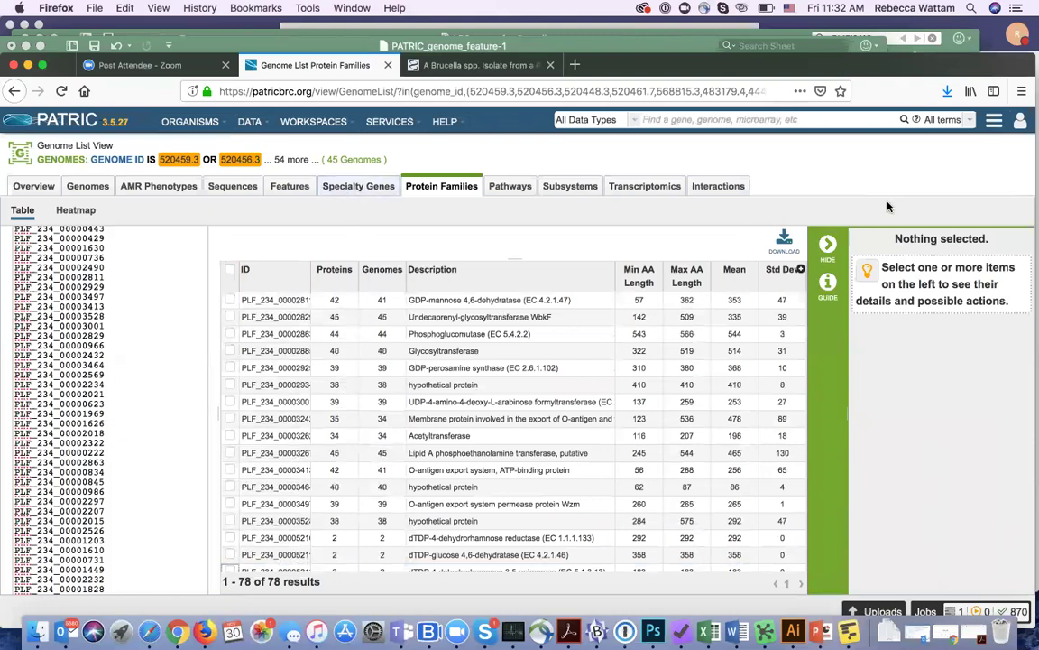
{"action": "scroll", "coordinate": [271, 397], "scroll_direction": "down", "scroll_amount": 4}
{"action": "scroll", "coordinate": [248, 399], "scroll_direction": "up", "scroll_amount": 2}
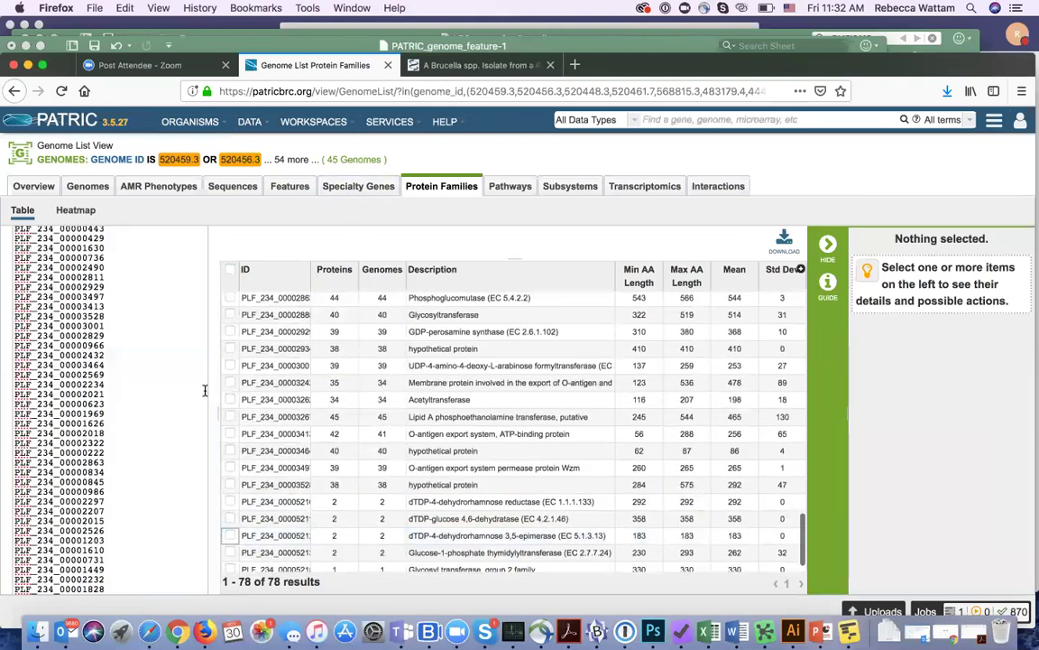
- Display the filtered protein families as a heatmap and enlarge the genome rows until their names are readable
{"action": "scroll", "coordinate": [194, 348], "scroll_direction": "up", "scroll_amount": 5}
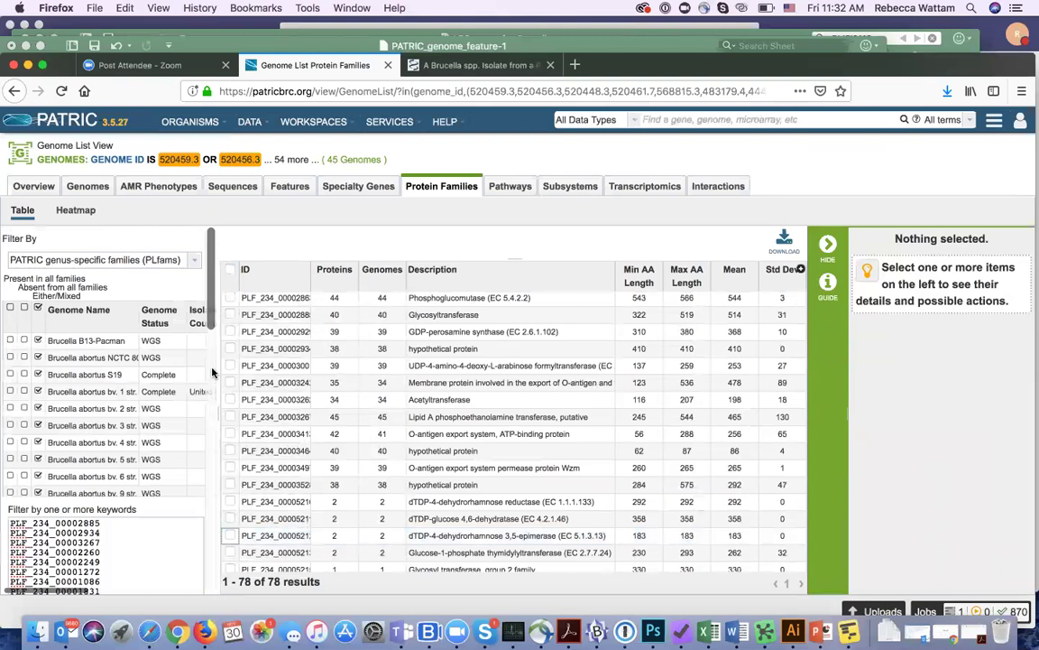
{"action": "left_click", "coordinate": [83, 214]}
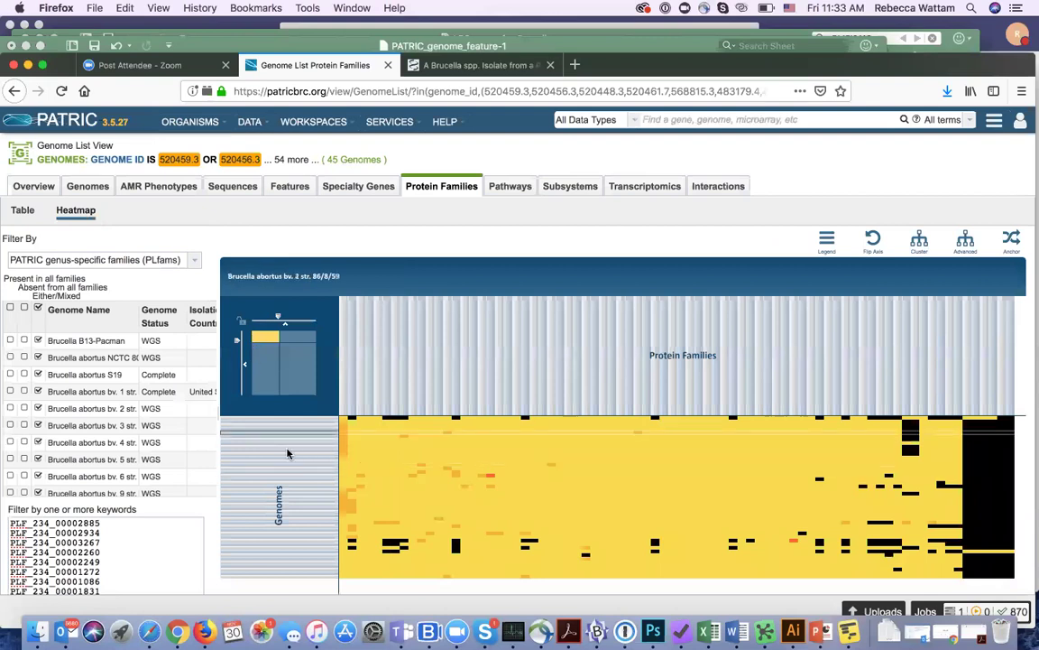
{"action": "left_click_drag", "start_coordinate": [237, 343], "coordinate": [240, 423]}
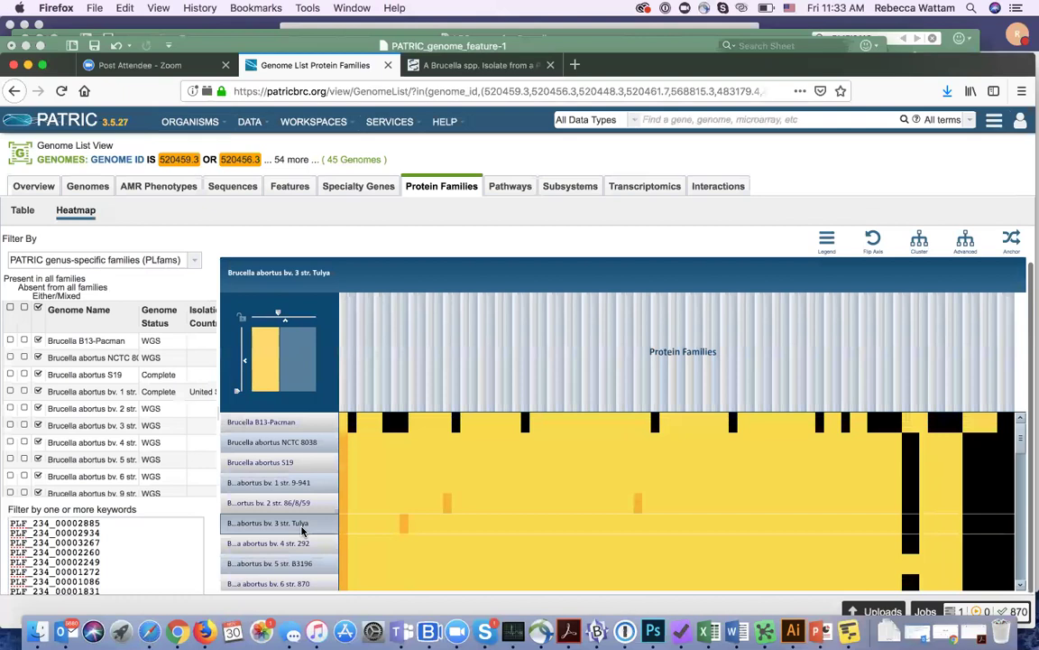
{"action": "left_click_drag", "start_coordinate": [238, 388], "coordinate": [235, 350]}
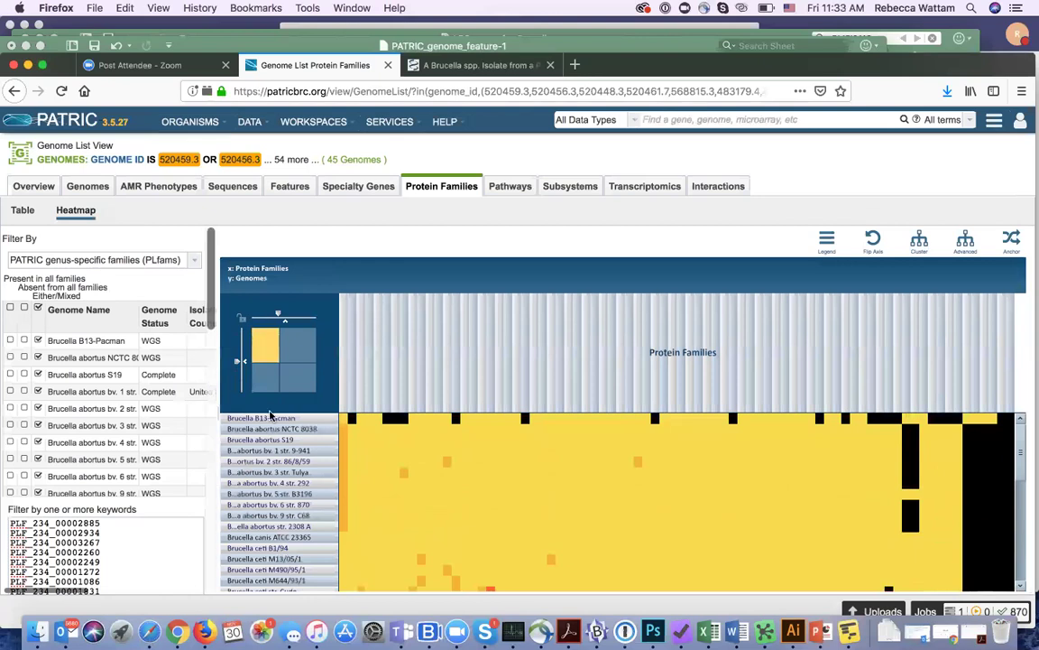
{"action": "left_click_drag", "start_coordinate": [1022, 463], "coordinate": [1025, 426]}
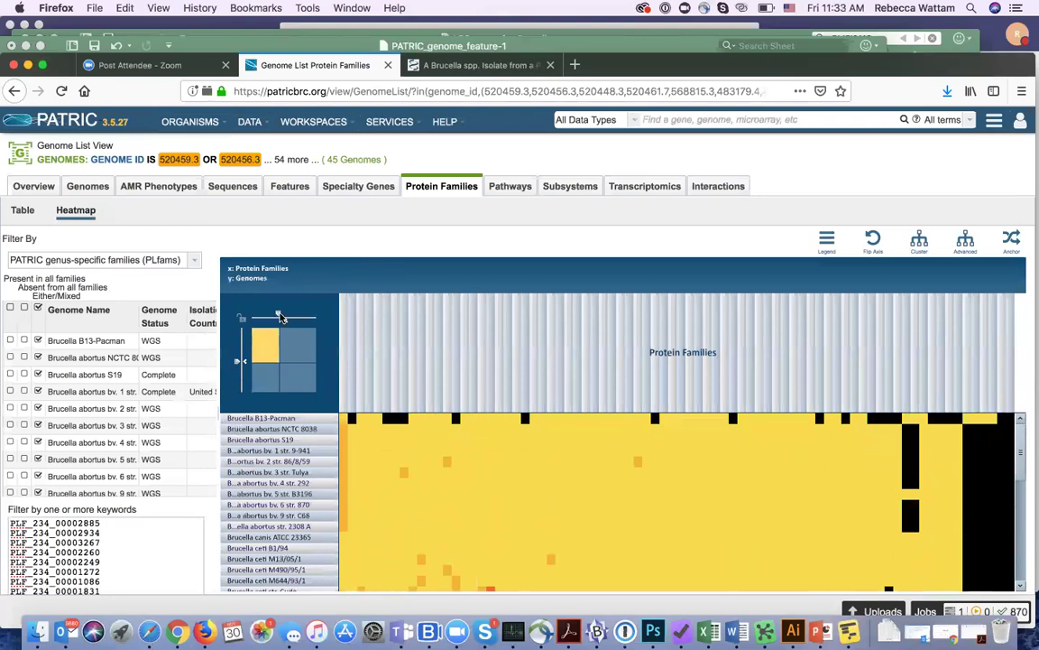
- Widen the heatmap's protein family columns to read their names through the last families, and check the cell color legend
{"action": "left_click_drag", "start_coordinate": [278, 316], "coordinate": [336, 318]}
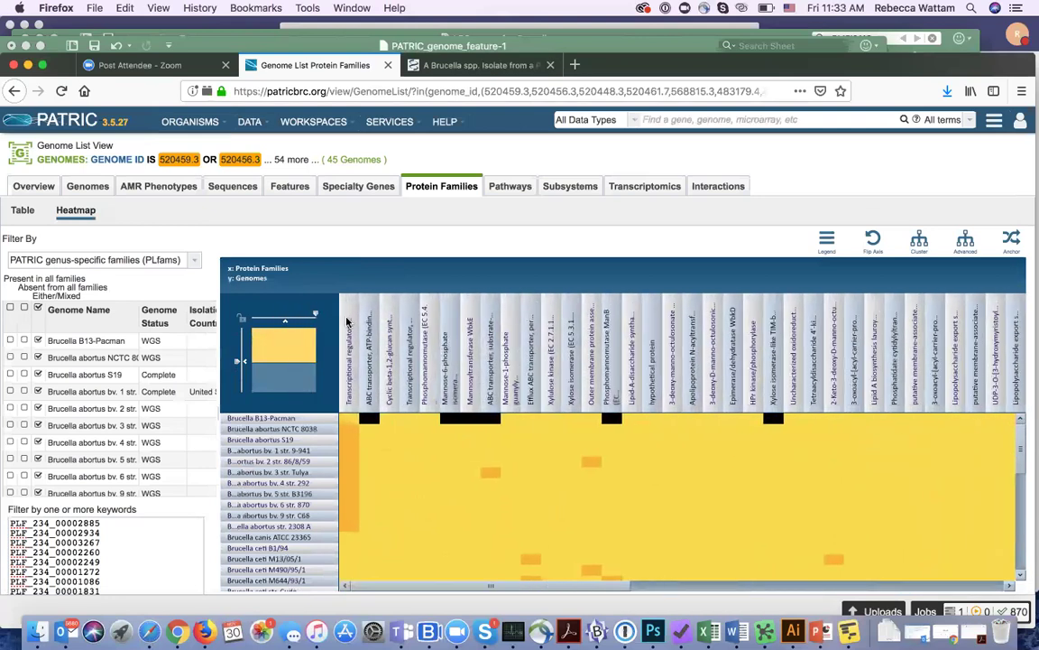
{"action": "left_click_drag", "start_coordinate": [578, 591], "coordinate": [951, 590]}
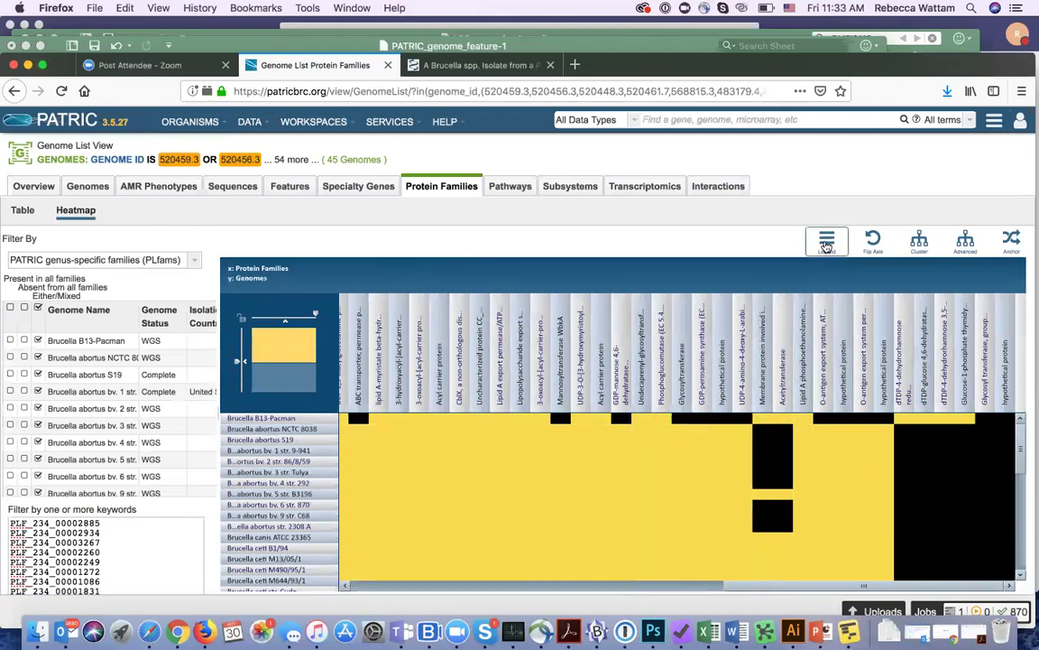
{"action": "left_click", "coordinate": [827, 245]}
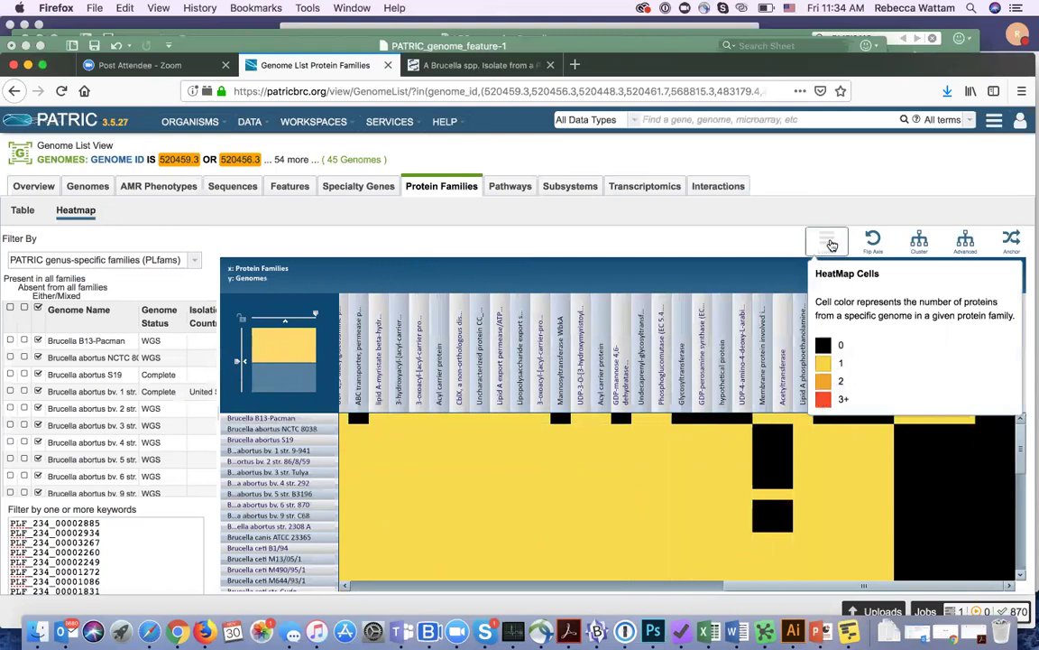
{"action": "left_click", "coordinate": [826, 239]}
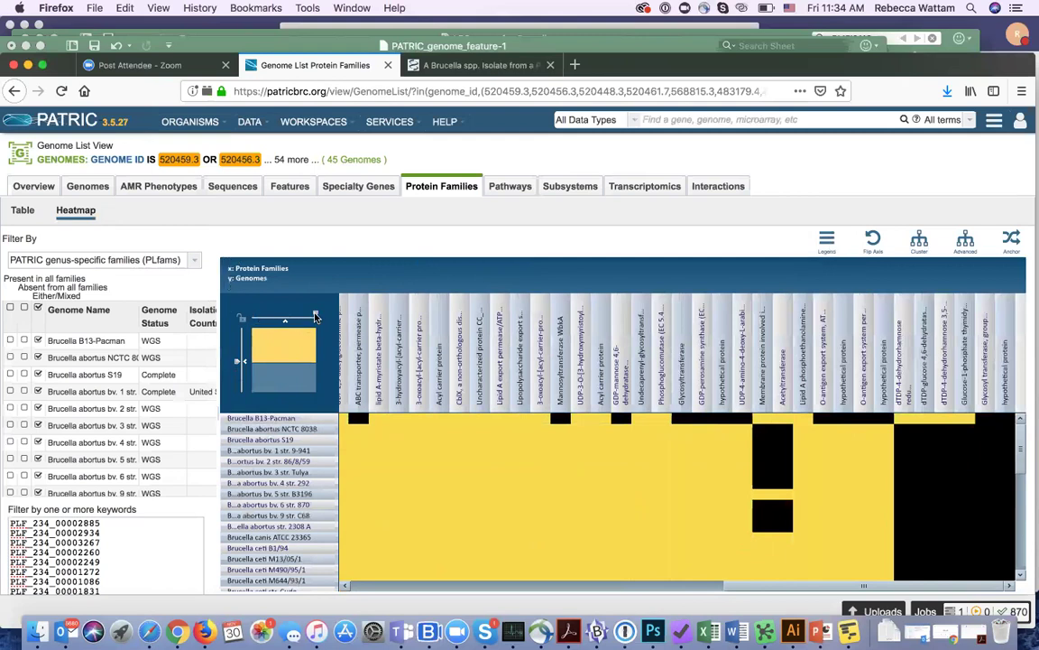
- Shrink the heatmap's rows and columns so all genomes and protein families fit in view, and cluster the heatmap
{"action": "left_click_drag", "start_coordinate": [309, 315], "coordinate": [237, 337]}
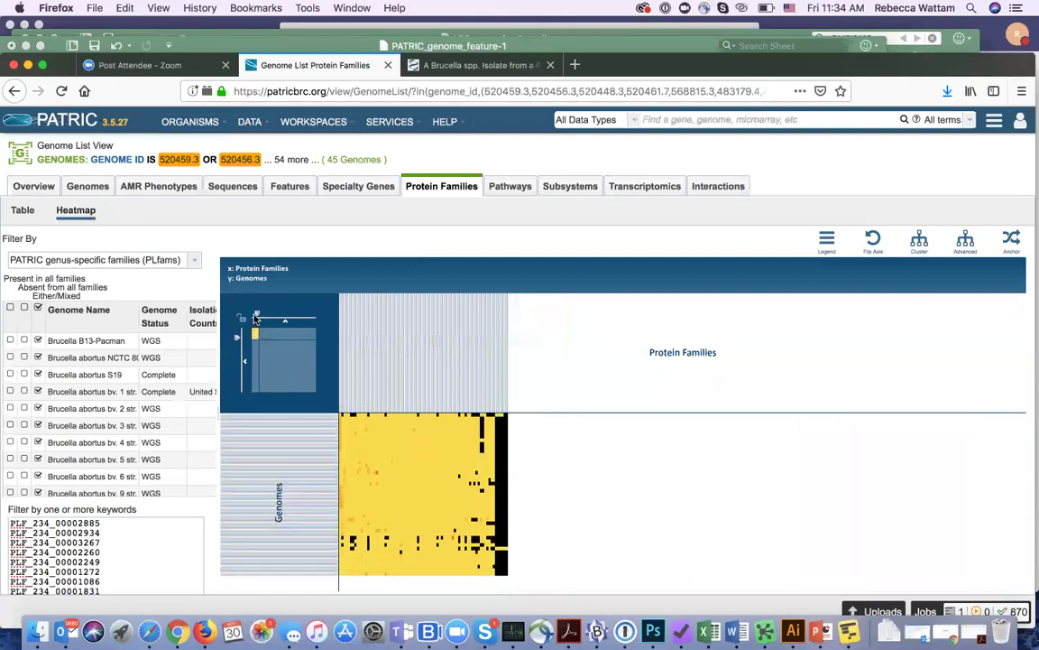
{"action": "left_click_drag", "start_coordinate": [257, 316], "coordinate": [278, 320]}
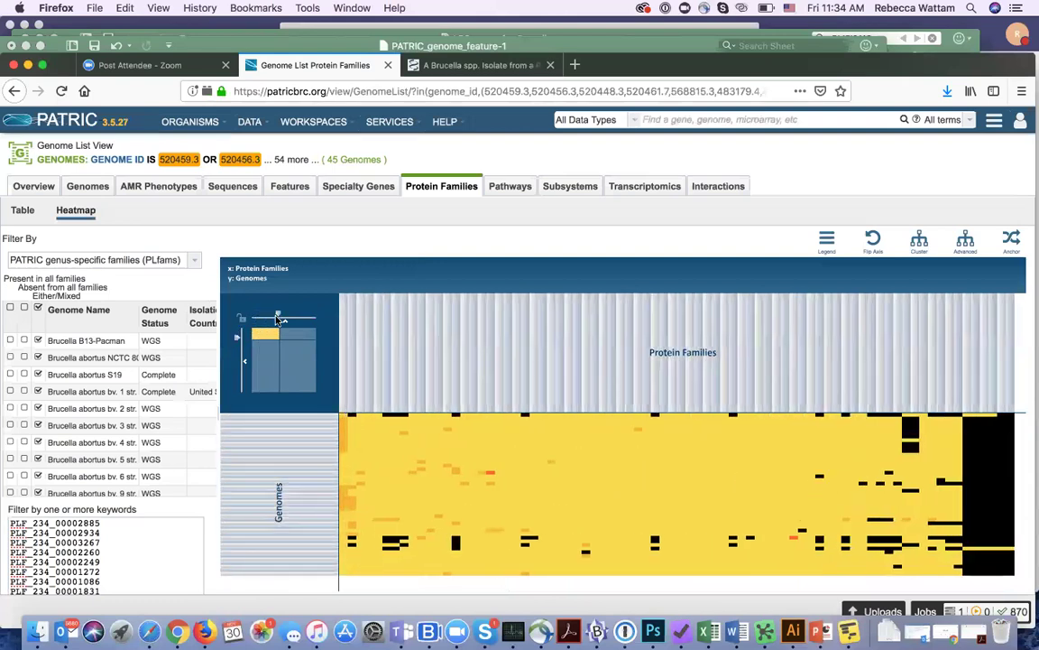
{"action": "left_click", "coordinate": [920, 239]}
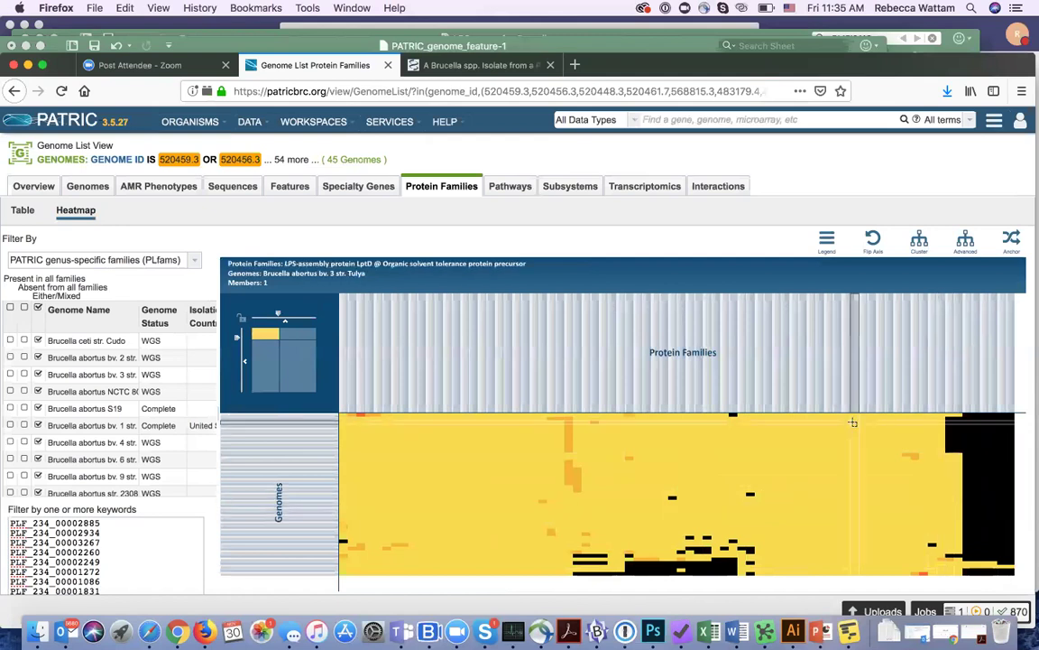
- Look at the PubMed abstract on the Pac-Man frog Brucella isolate and return to the protein family heatmap
{"action": "left_click", "coordinate": [519, 66]}
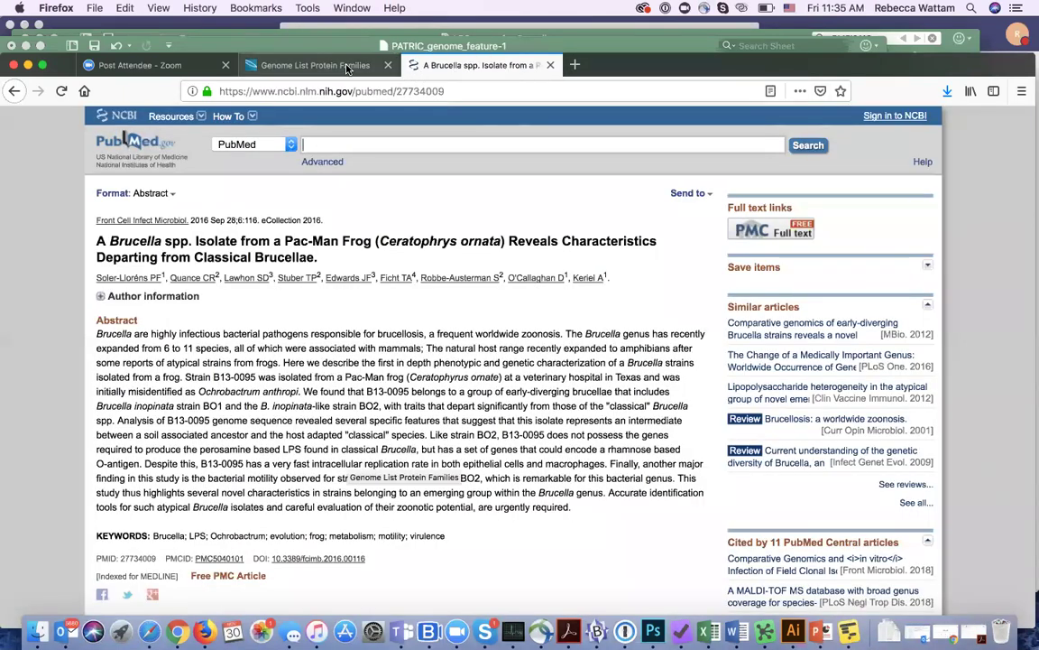
{"action": "left_click", "coordinate": [347, 66]}
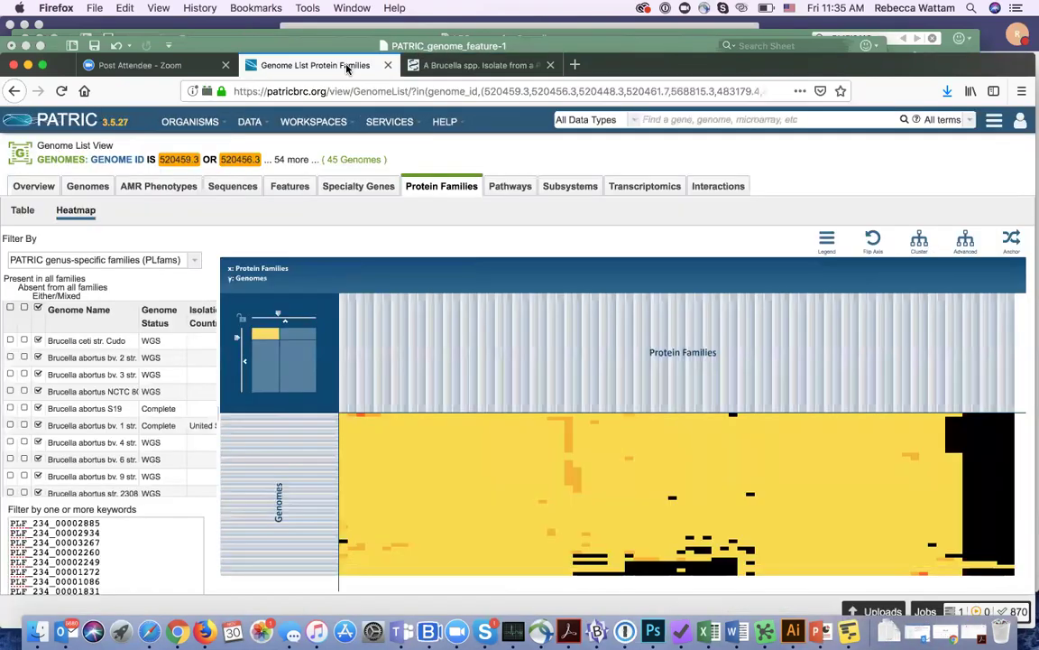